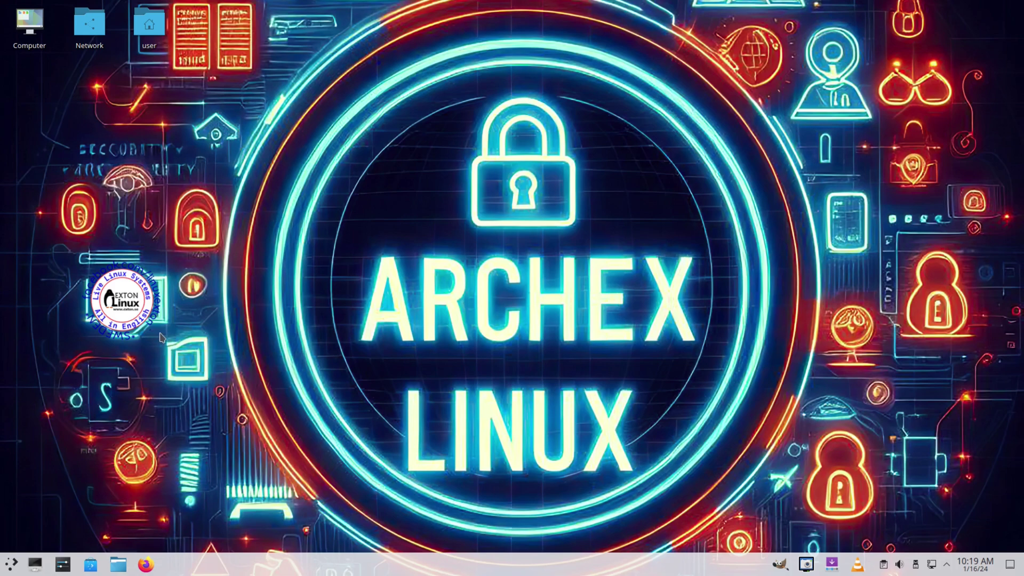
Step: Search the application launcher for 'install' to list the Install ArchEX installer
left_click(11, 564)
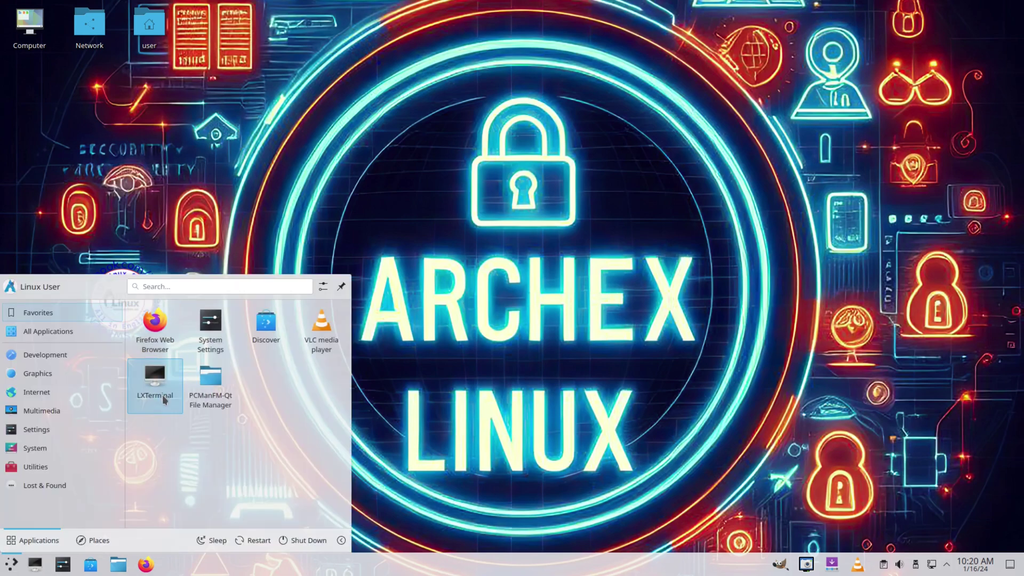
left_click(174, 287)
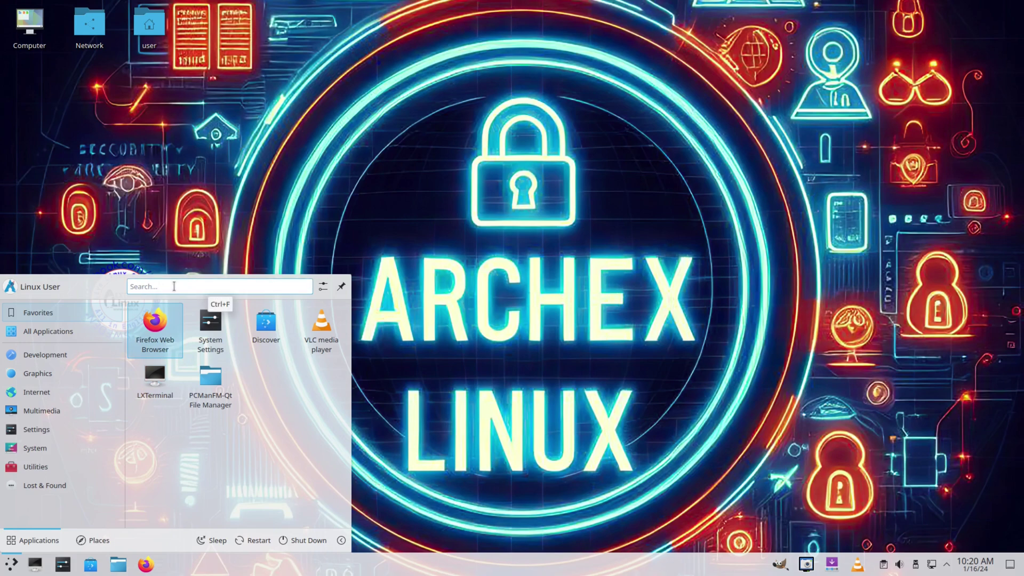
type("install")
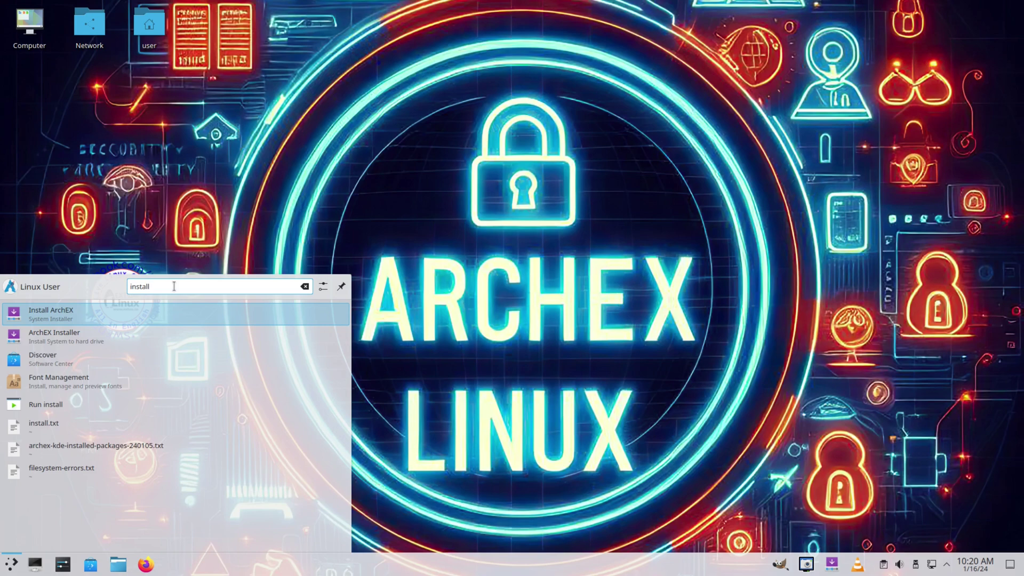
Step: Launch Install ArchEX and authenticate with the root password, retrying after the failed attempt
key("Return")
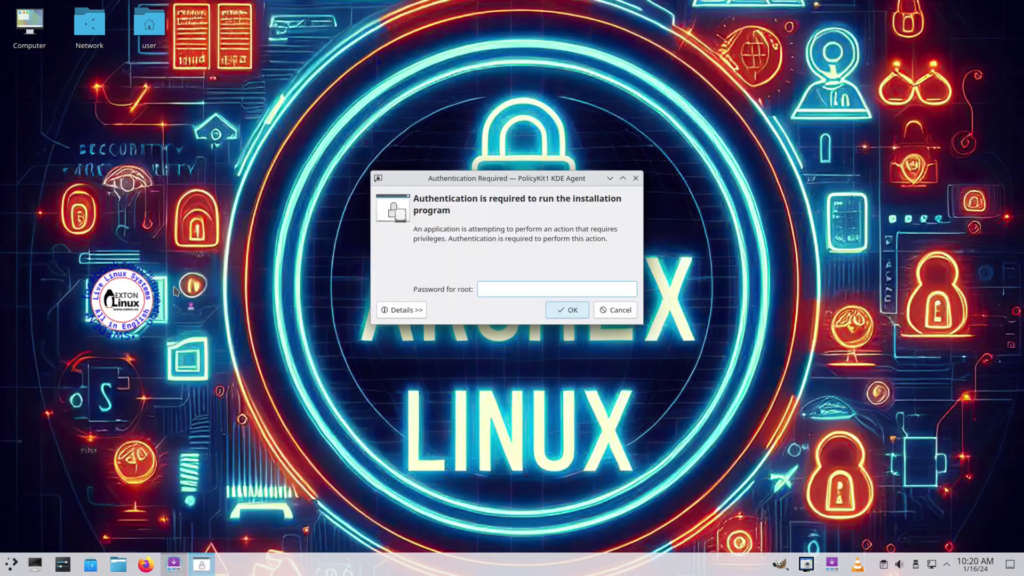
type("root")
key("Return")
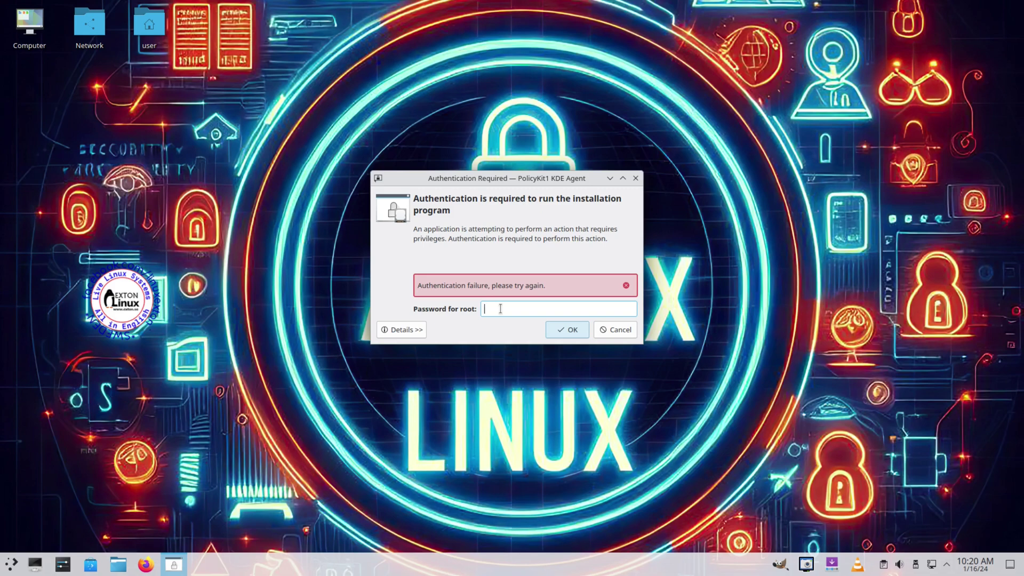
type("root")
left_click(563, 330)
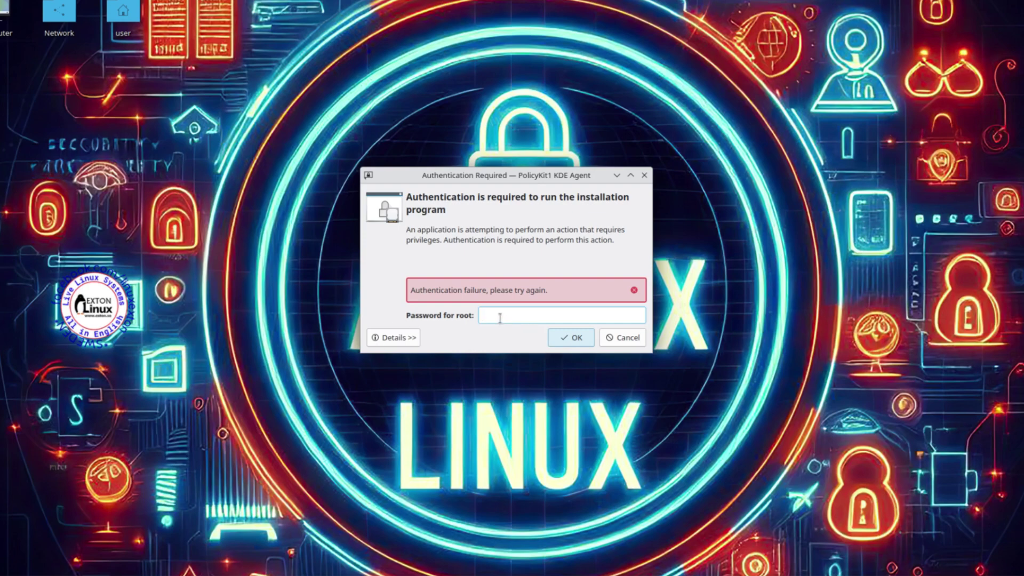
type("root")
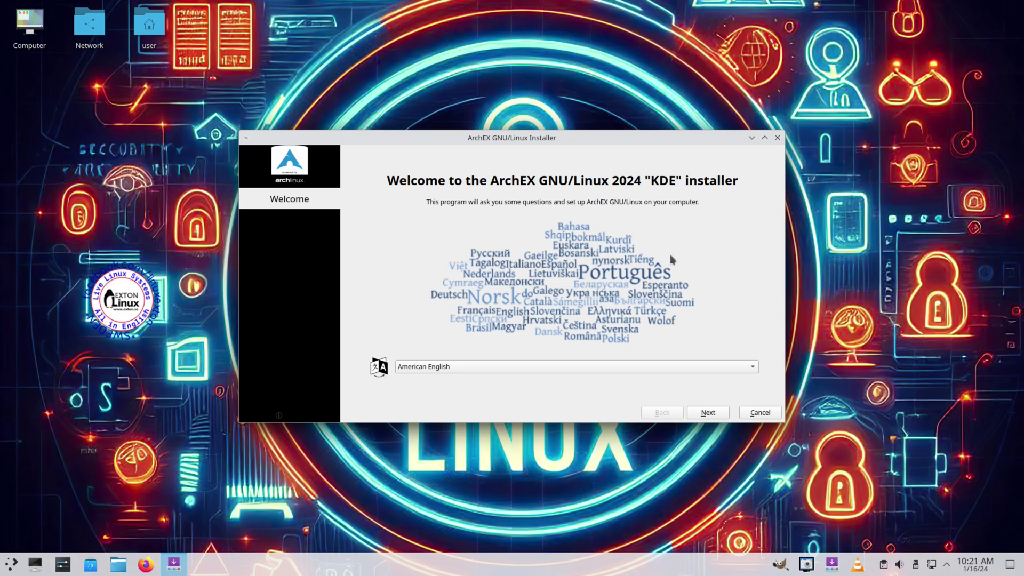
Step: Accept the American English, location and keyboard defaults, and choose Erase disk partitioning
left_click(701, 415)
left_click(704, 418)
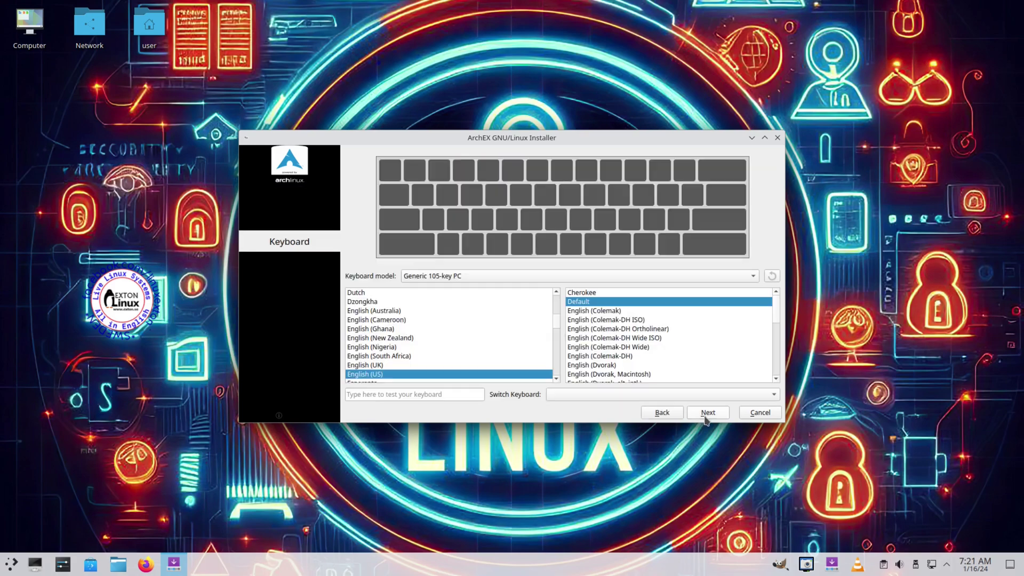
left_click(708, 418)
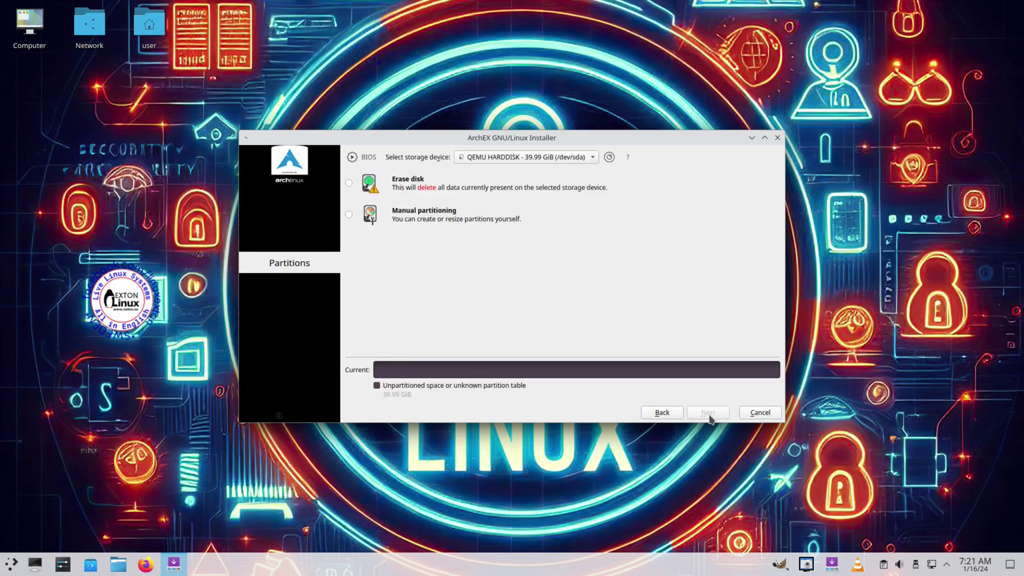
left_click(349, 183)
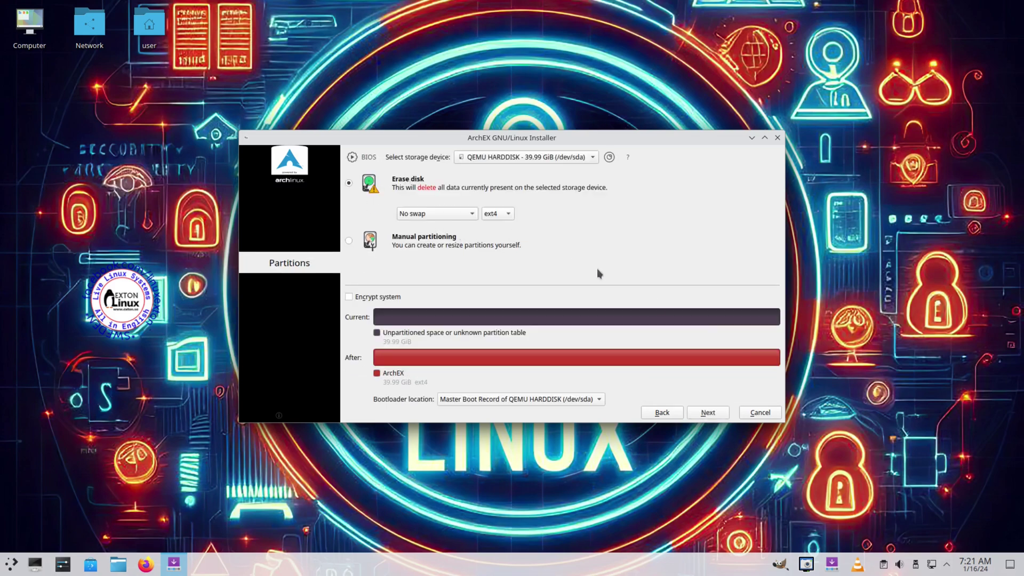
left_click(718, 414)
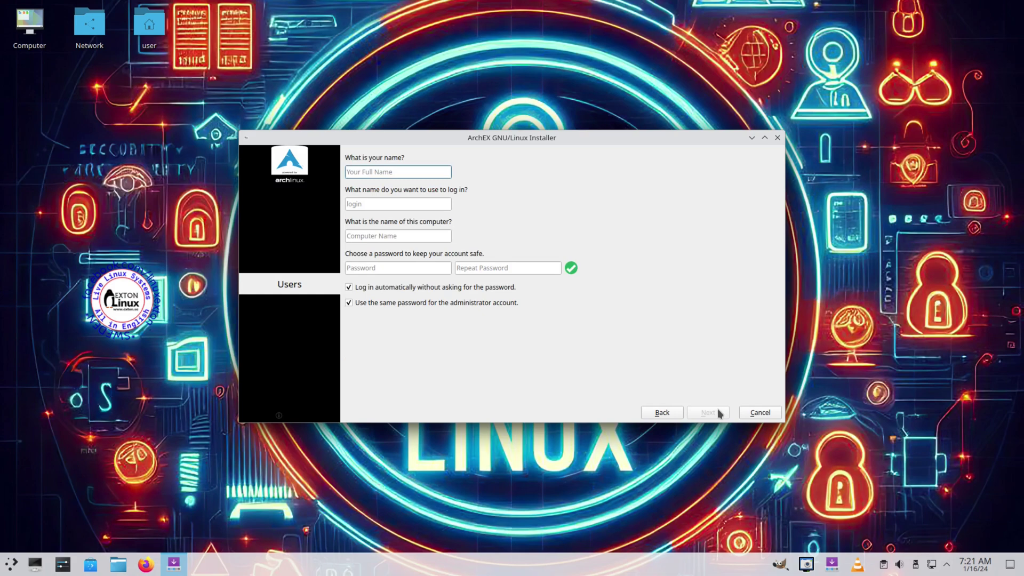
Step: Fill in the user's name, computer name and account password on the Users page
type("Linu")
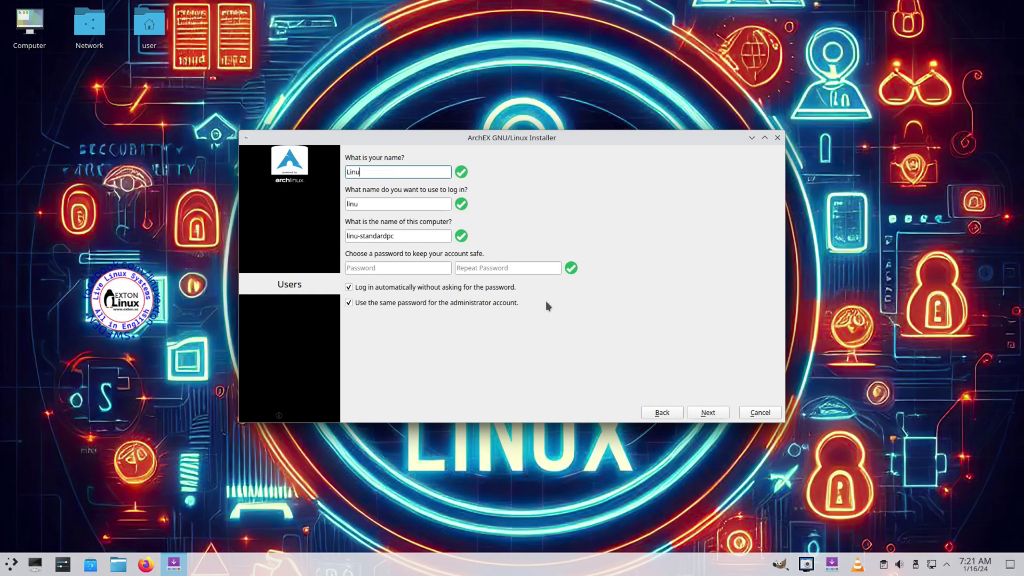
type("xhub")
key("Tab")
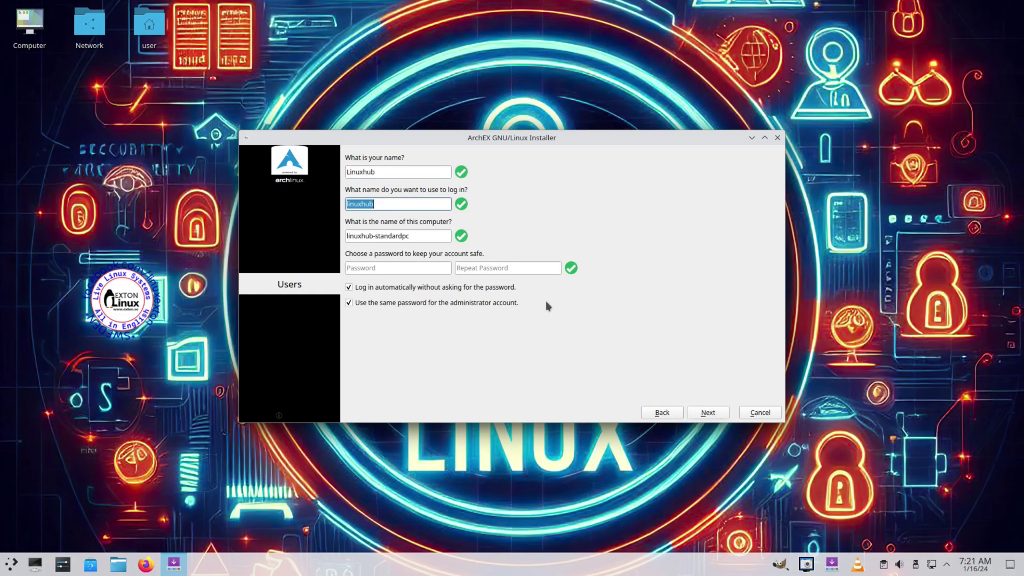
key("Tab")
key("Tab")
type("12")
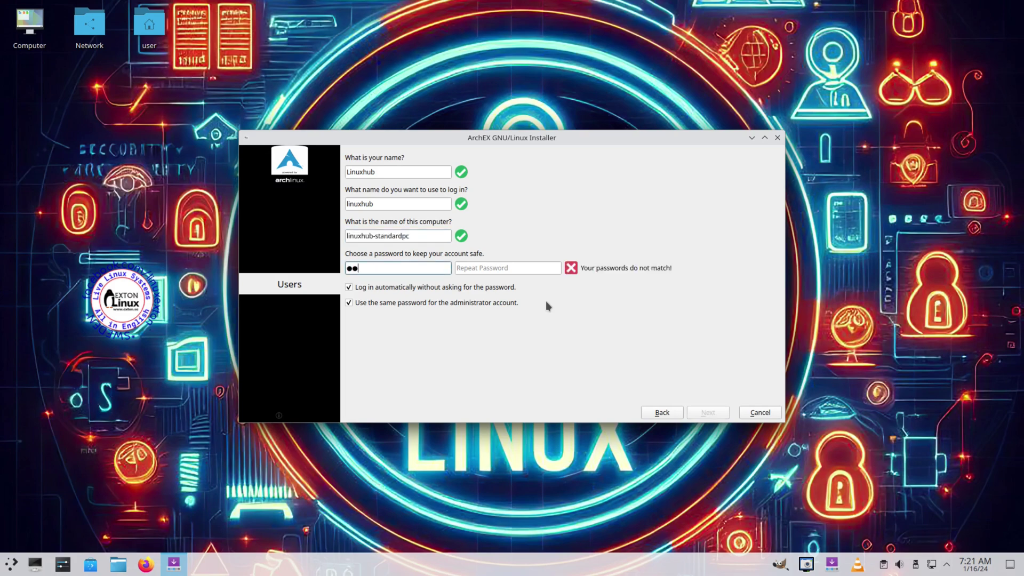
key("Tab")
type("12")
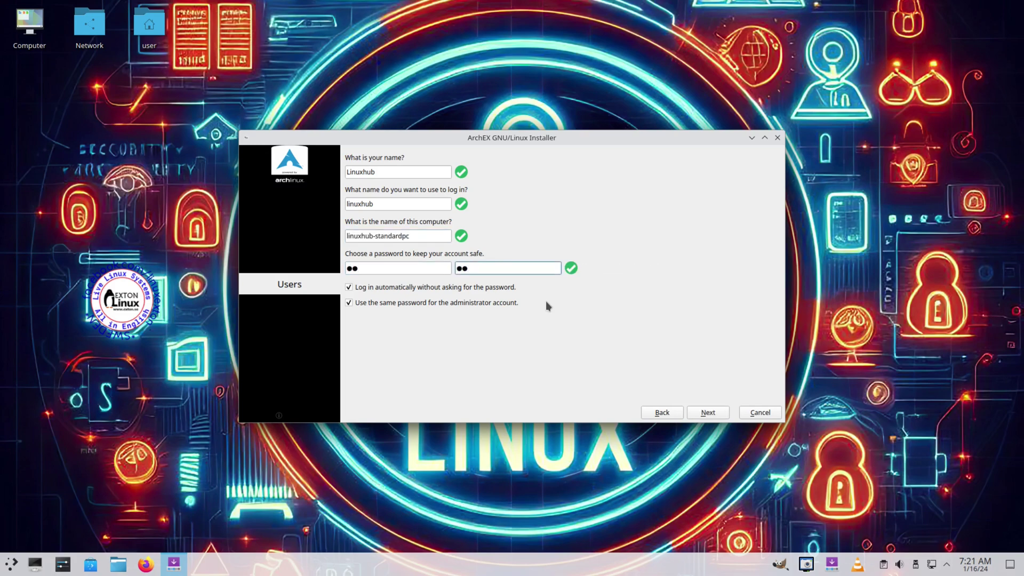
Step: Review the installation summary and confirm installing ArchEX onto the disk
left_click(710, 415)
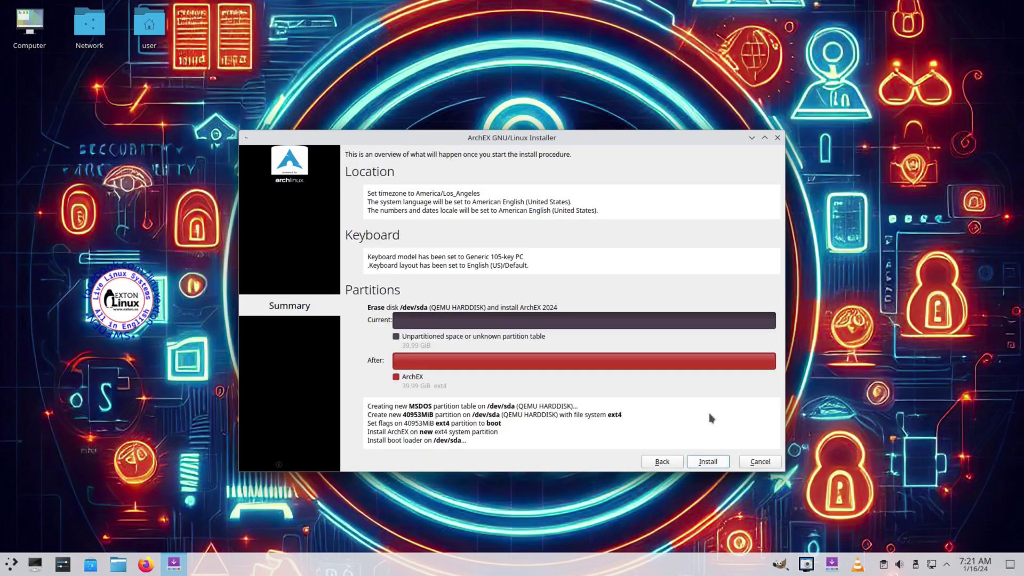
left_click(709, 463)
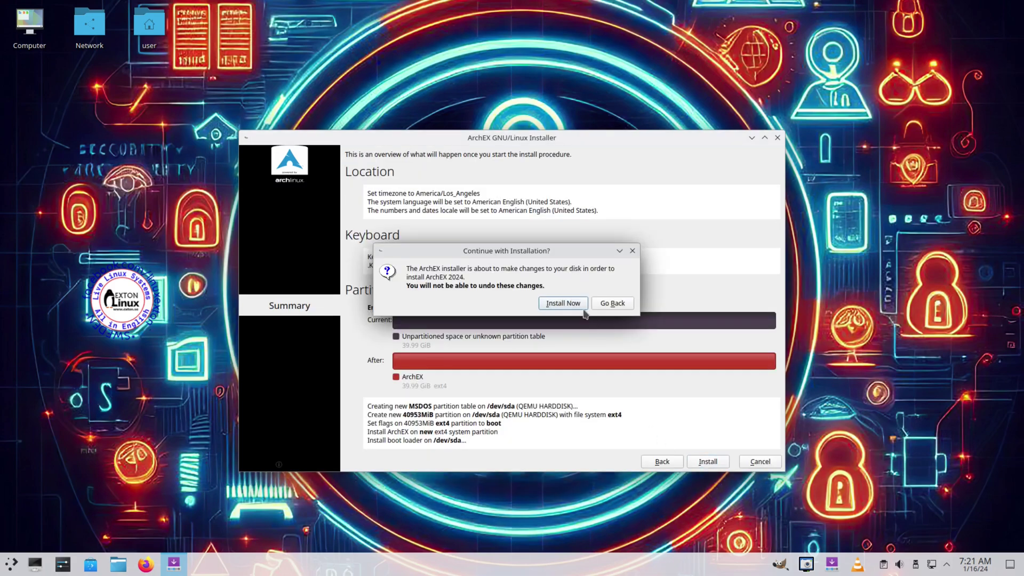
left_click(567, 303)
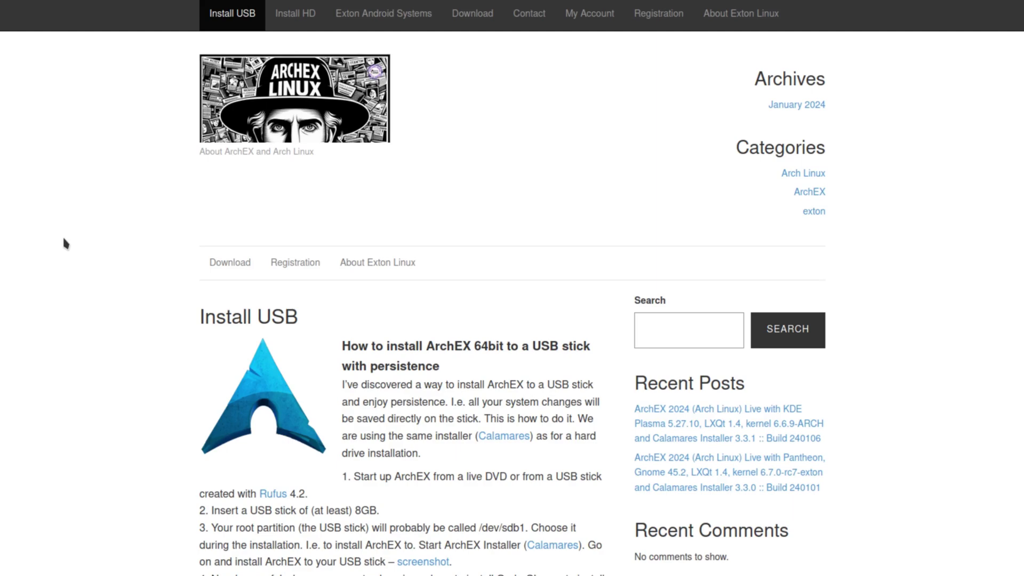
scroll(64, 243, "down", 10)
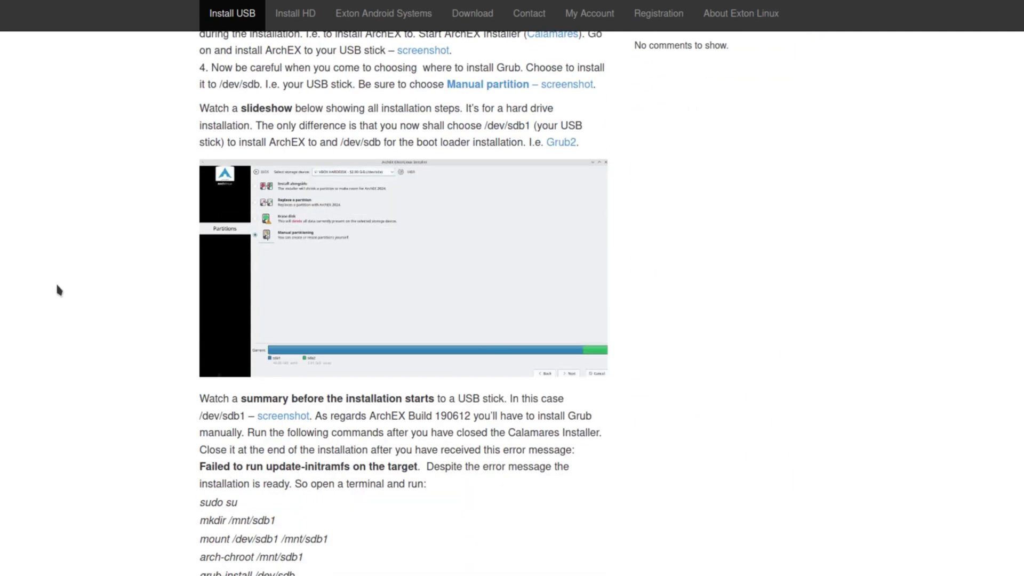
scroll(53, 299, "down", 4)
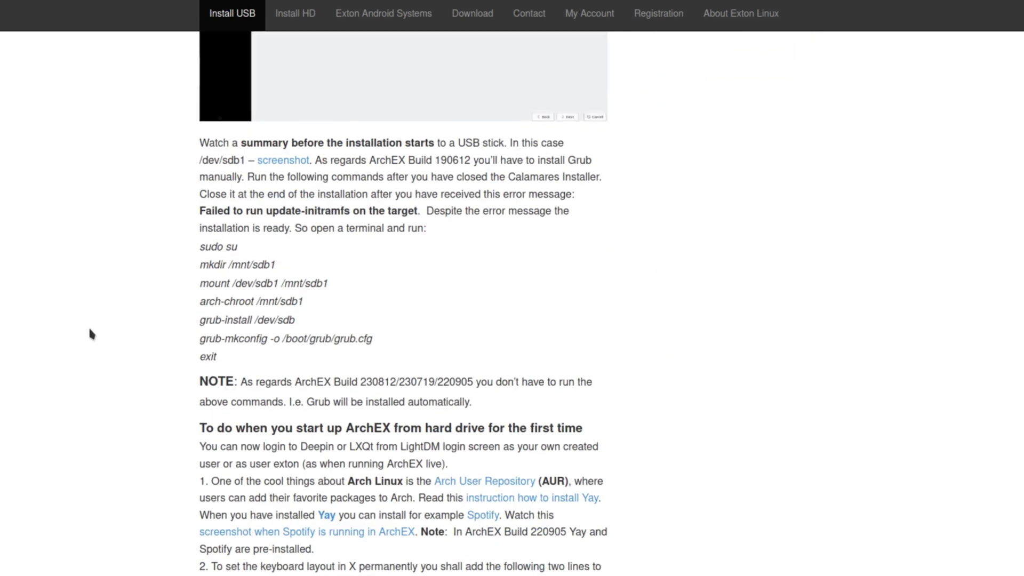
scroll(85, 341, "down", 3)
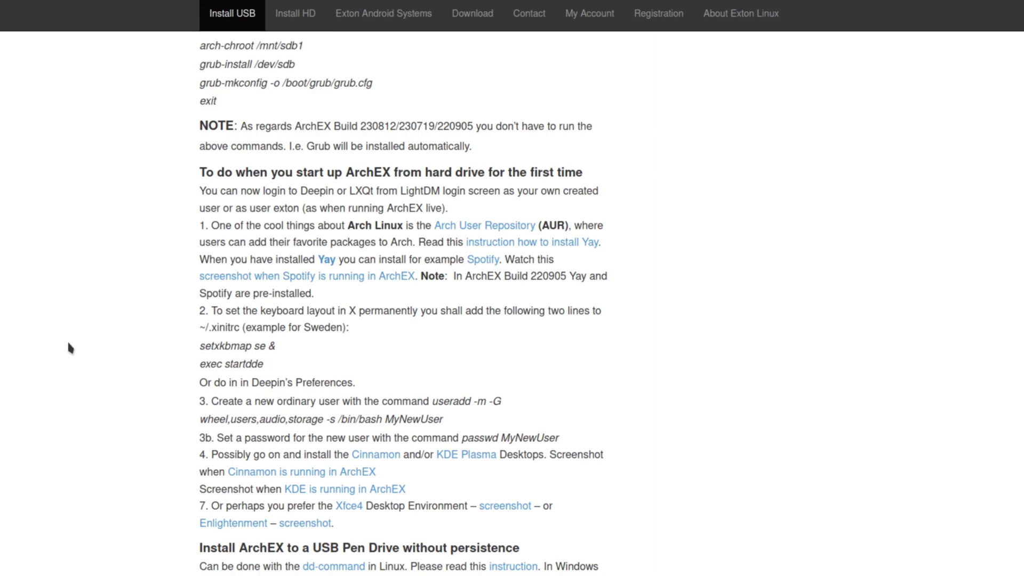
scroll(70, 348, "up", 10)
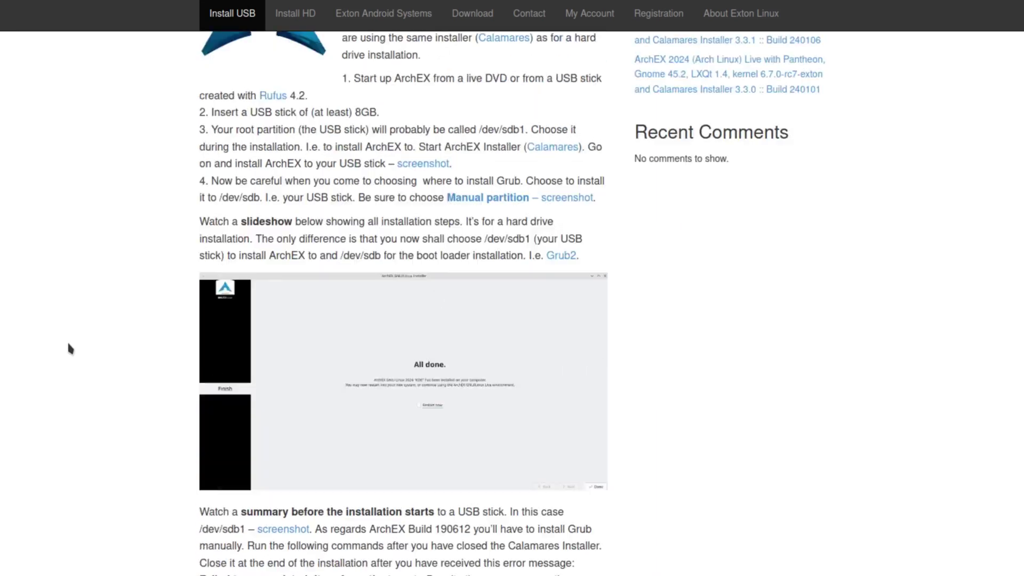
scroll(69, 348, "up", 6)
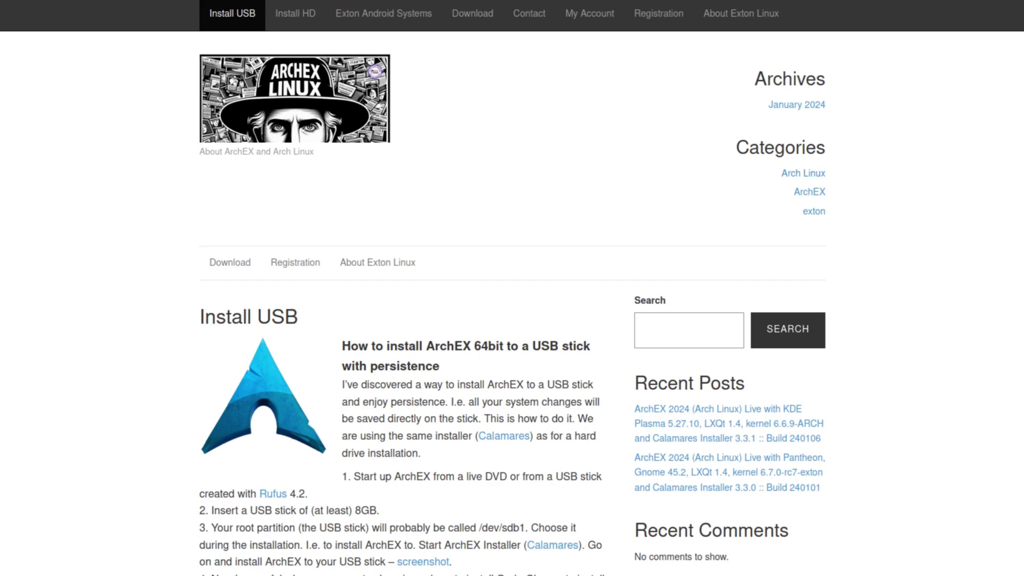
key("ctrl+l")
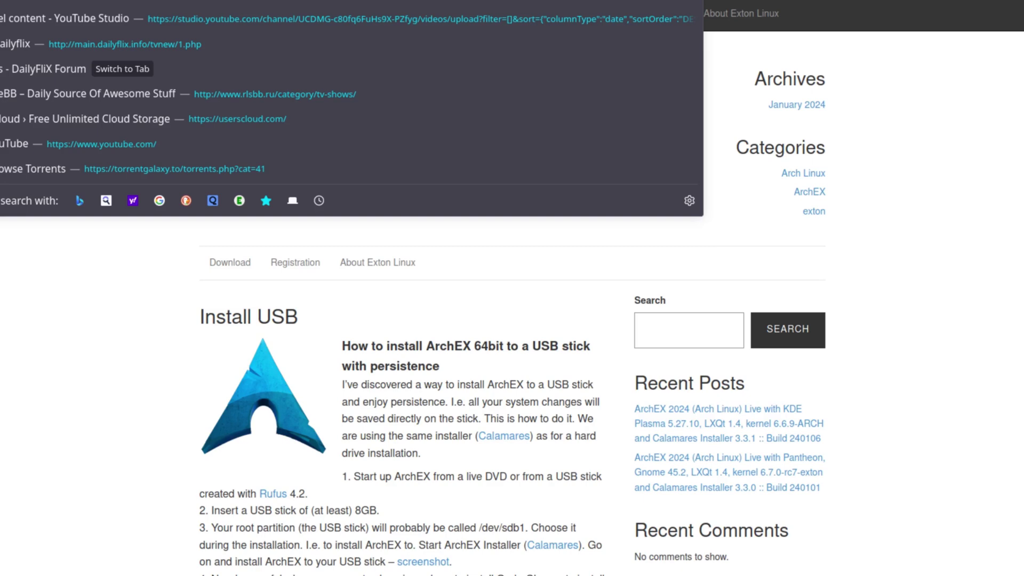
key("Escape")
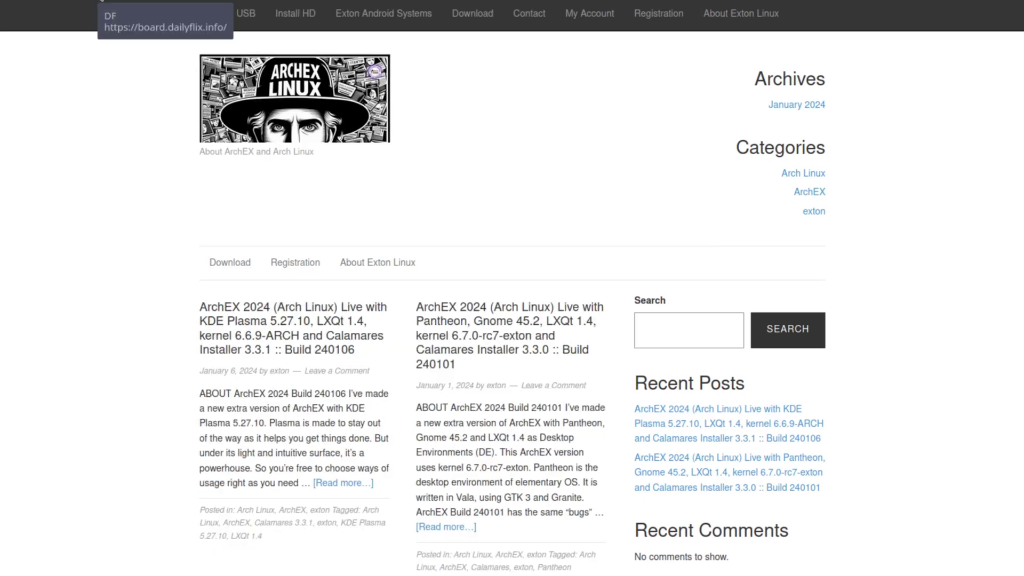
left_click(384, 266)
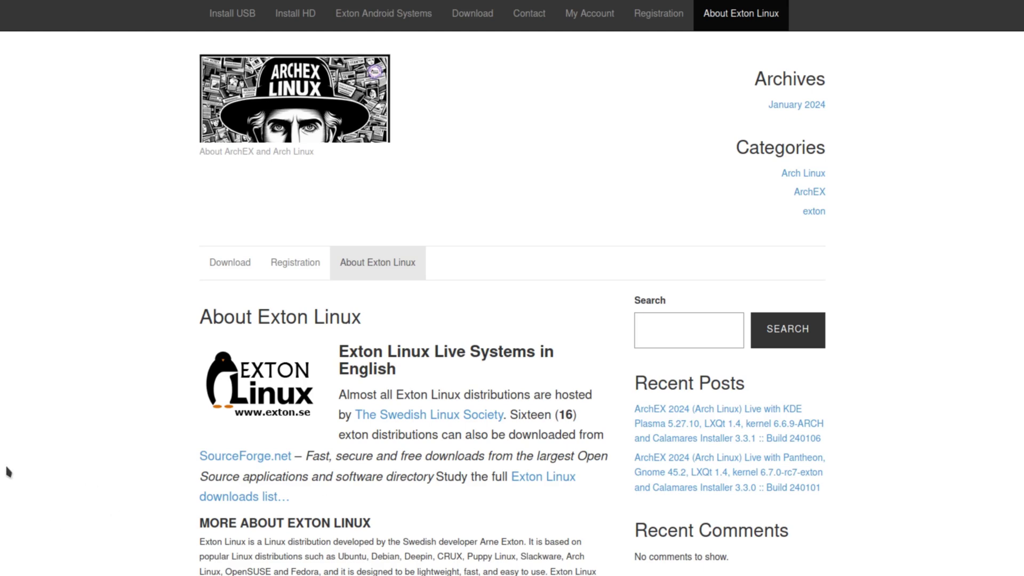
scroll(34, 479, "down", 3)
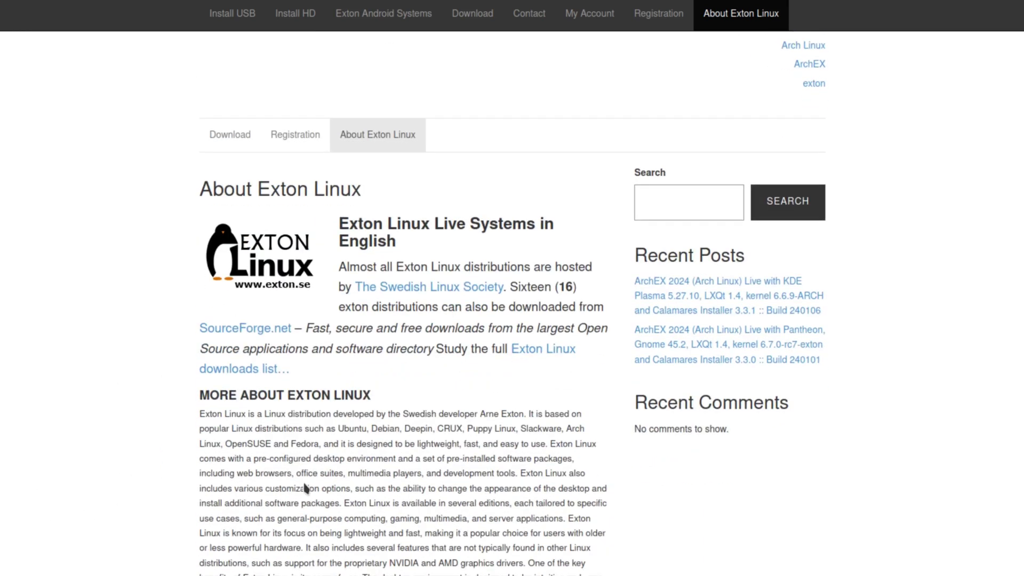
scroll(480, 396, "up", 3)
scroll(423, 393, "down", 3)
left_click(681, 283)
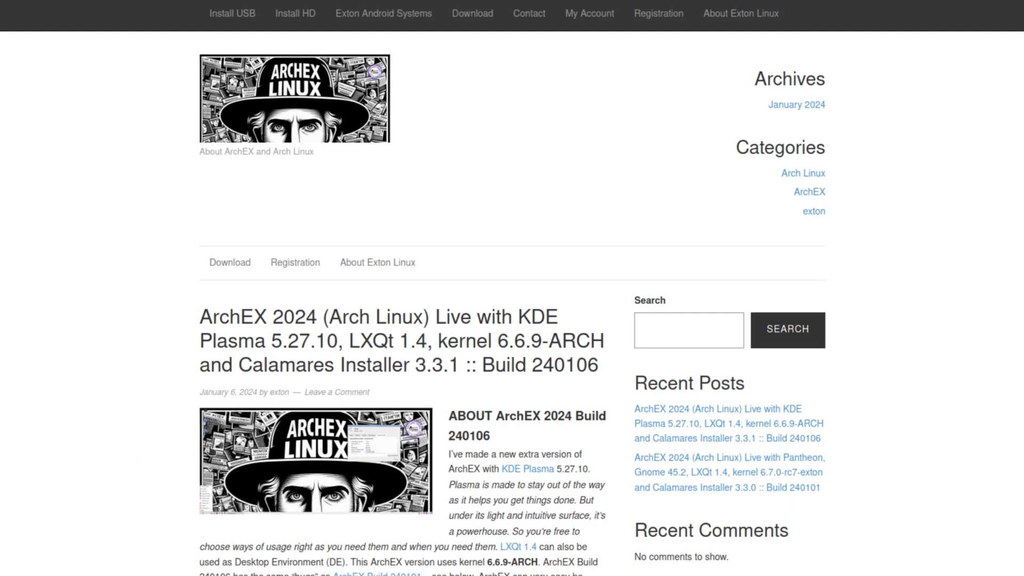
scroll(85, 487, "down", 5)
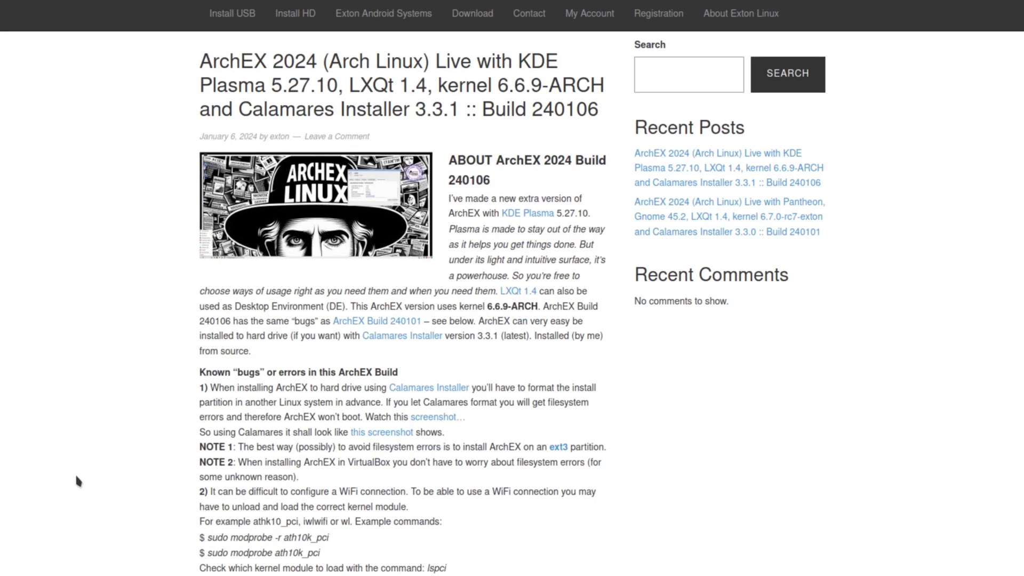
scroll(77, 480, "down", 10)
scroll(110, 509, "down", 5)
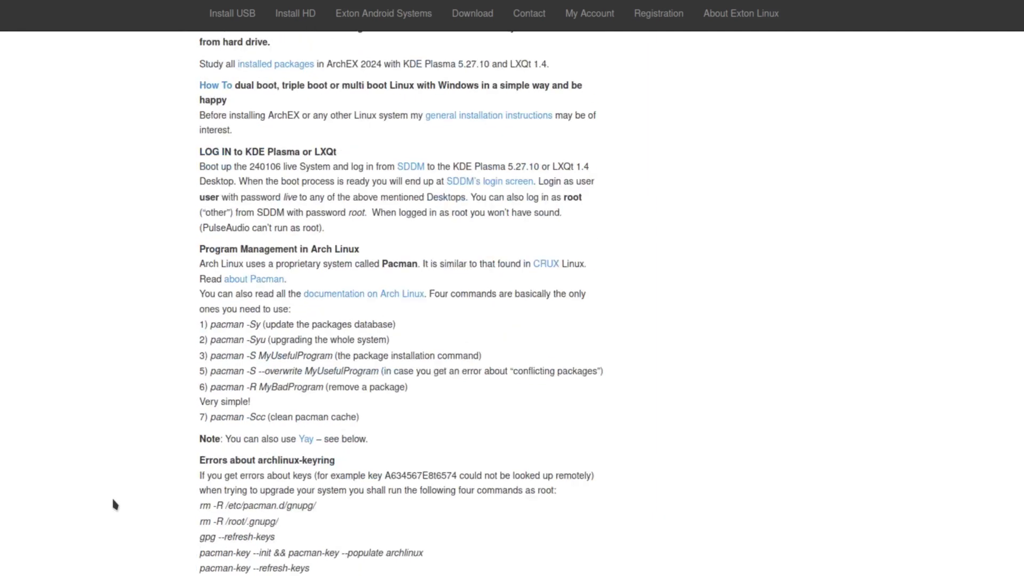
scroll(97, 514, "up", 15)
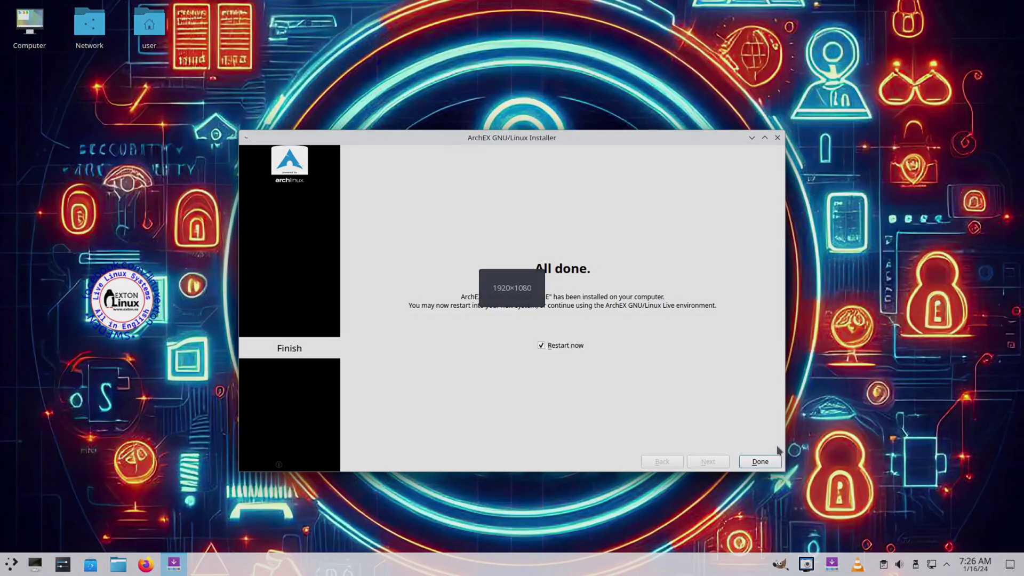
Step: Click Done with 'Restart now' checked to reboot into the installed system
left_click(795, 496)
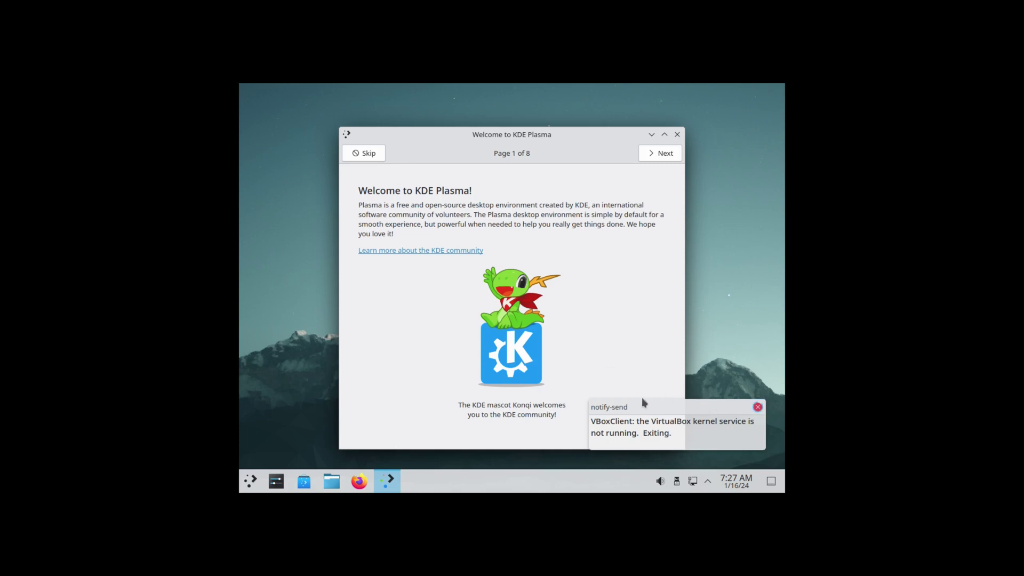
Step: Dismiss the VirtualBox notice and set the display resolution to 1920x1080, keeping the change
left_click(758, 407)
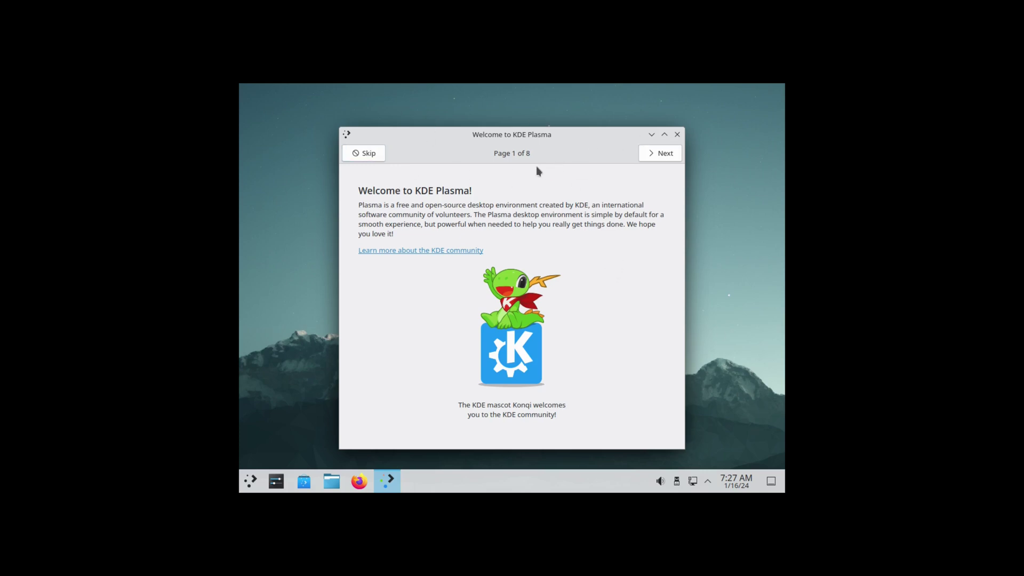
left_click(276, 483)
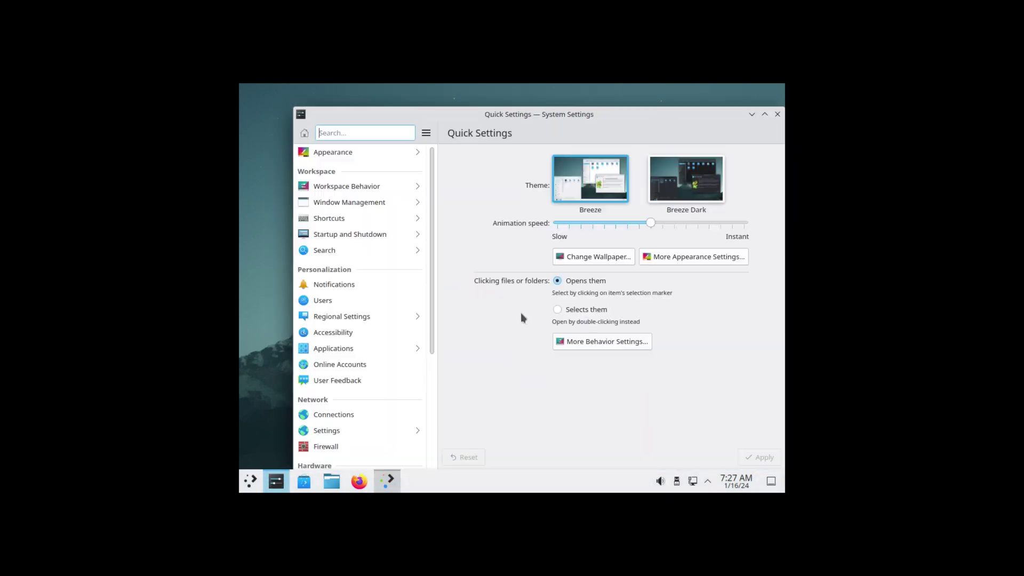
left_click_drag(435, 309, 449, 397)
left_click(336, 358)
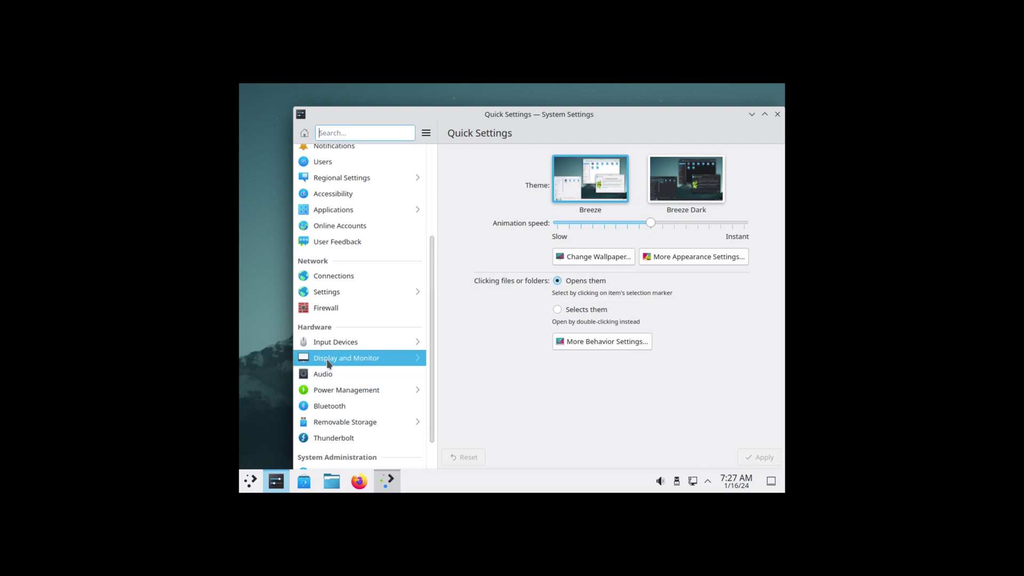
left_click(600, 290)
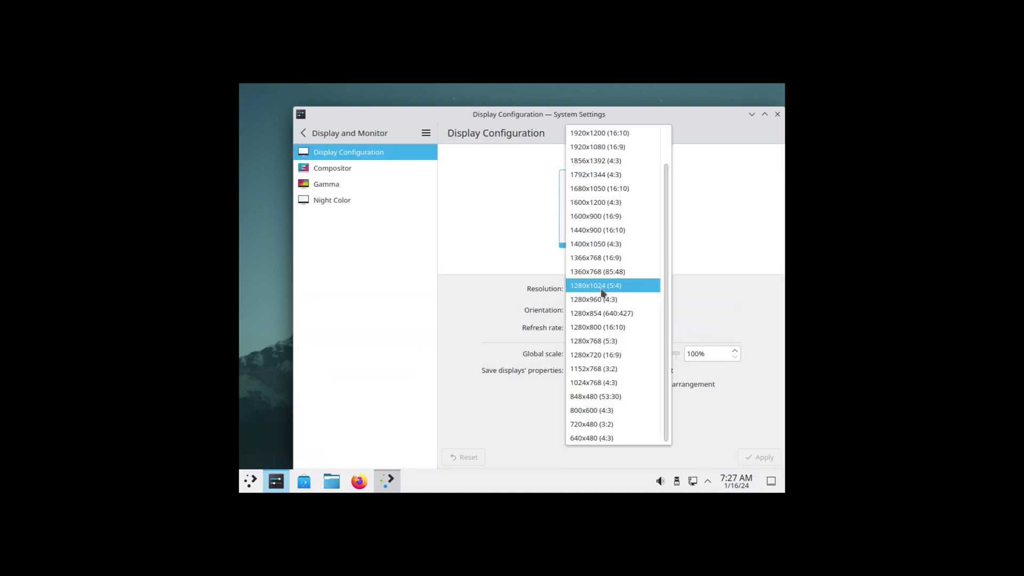
left_click(593, 151)
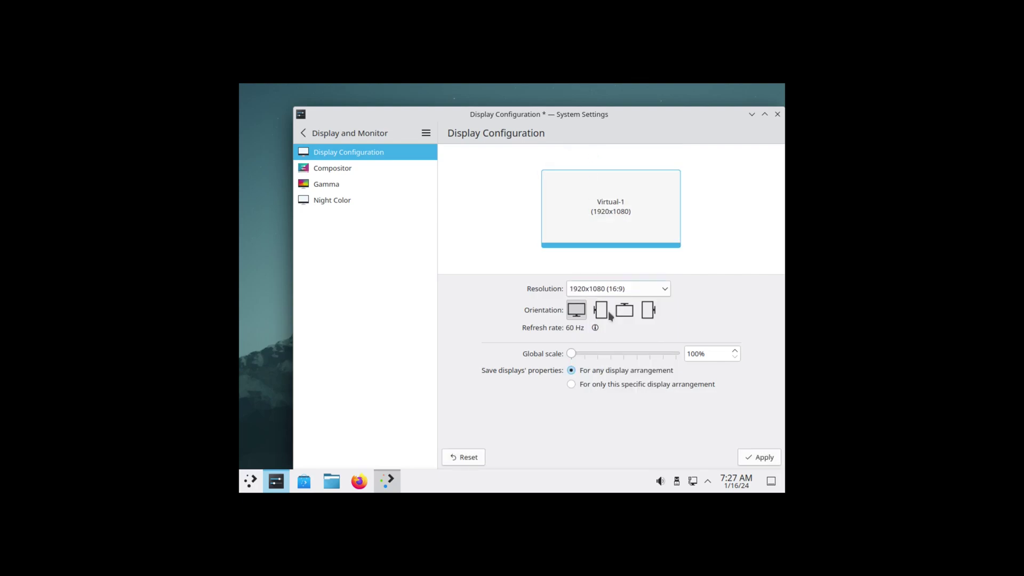
left_click(755, 458)
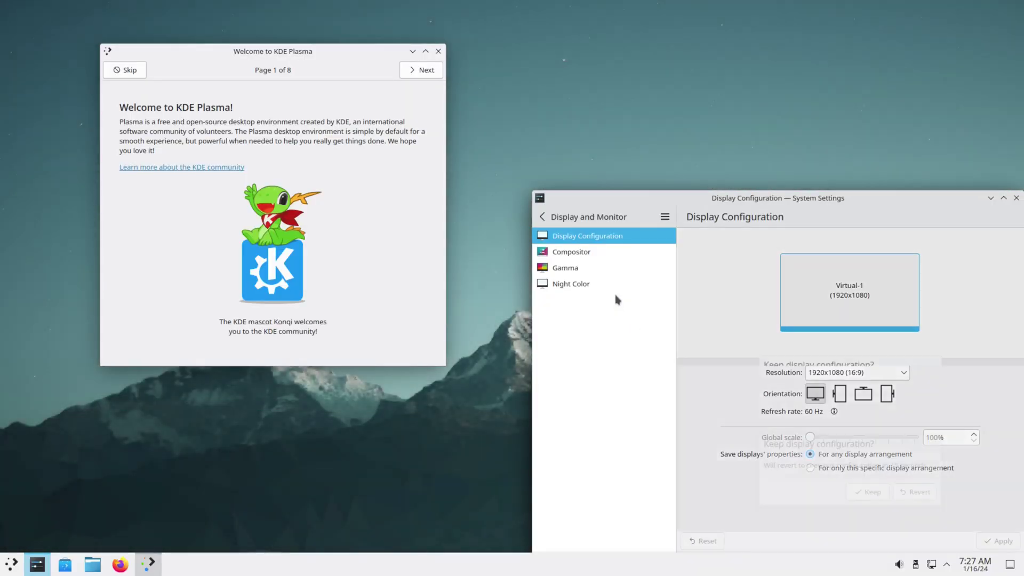
left_click(869, 403)
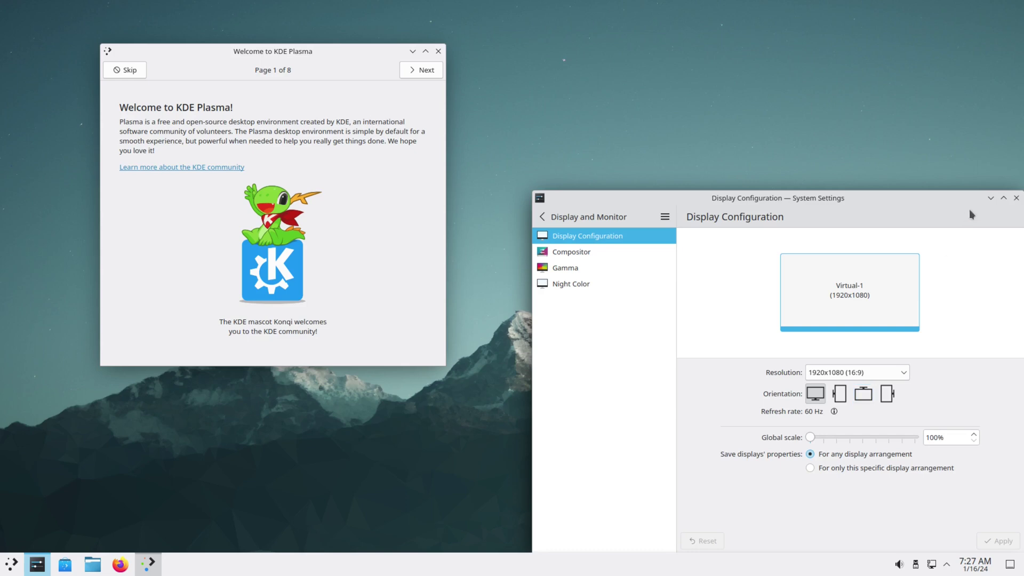
left_click(1017, 198)
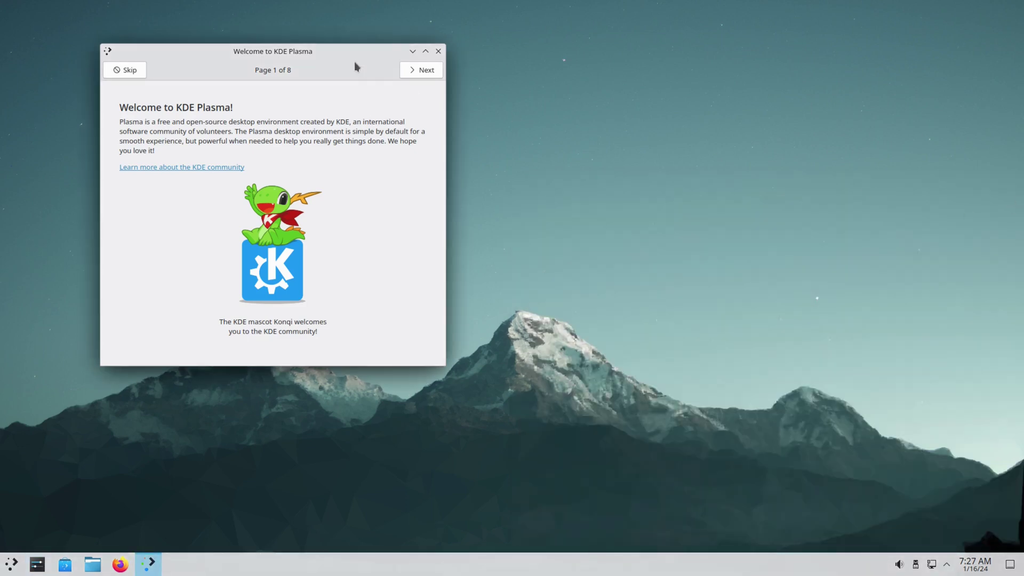
Step: Centre the Welcome to KDE Plasma window, page through all eight pages and finish
left_click_drag(342, 53, 504, 143)
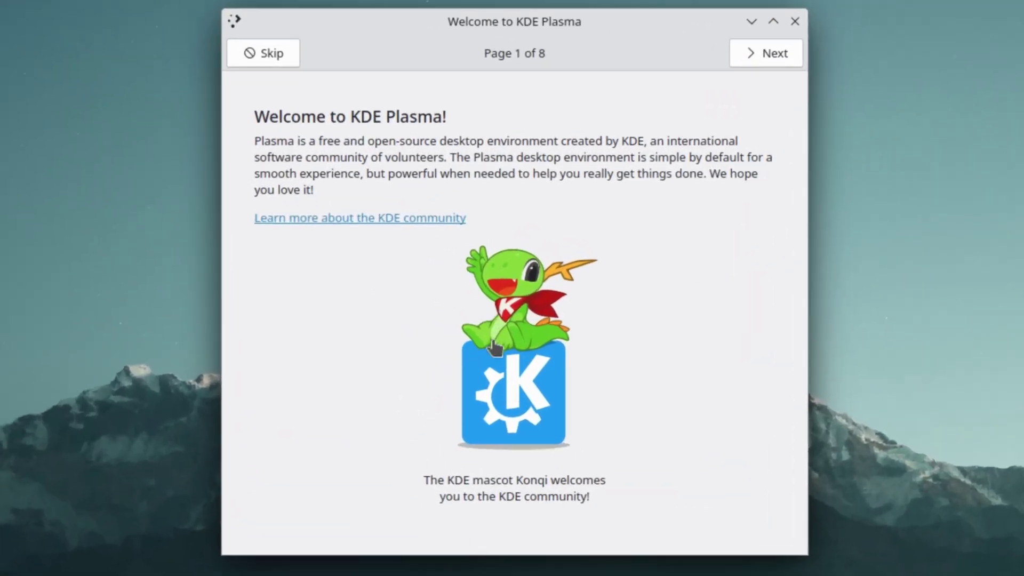
left_click(754, 54)
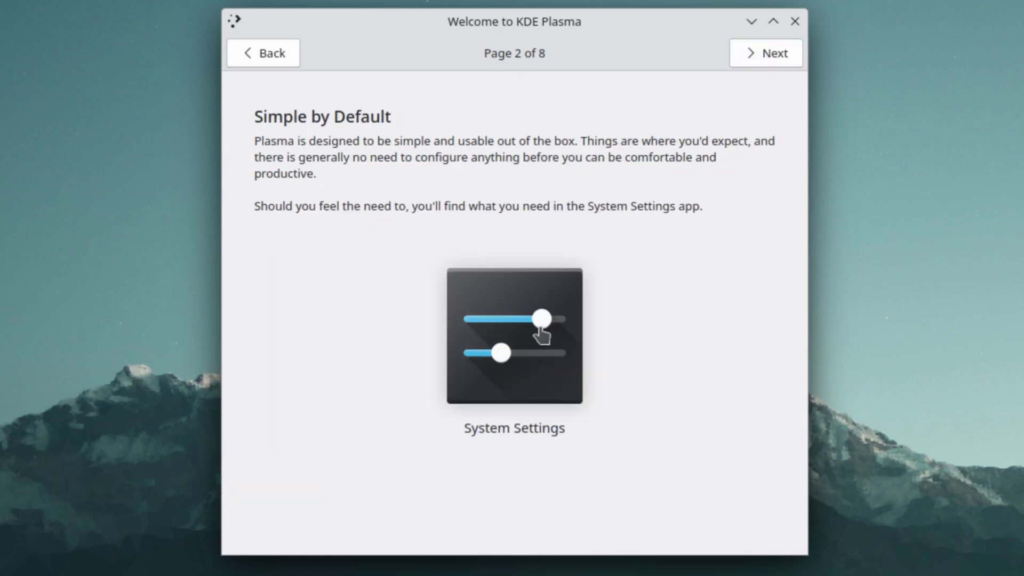
left_click(766, 53)
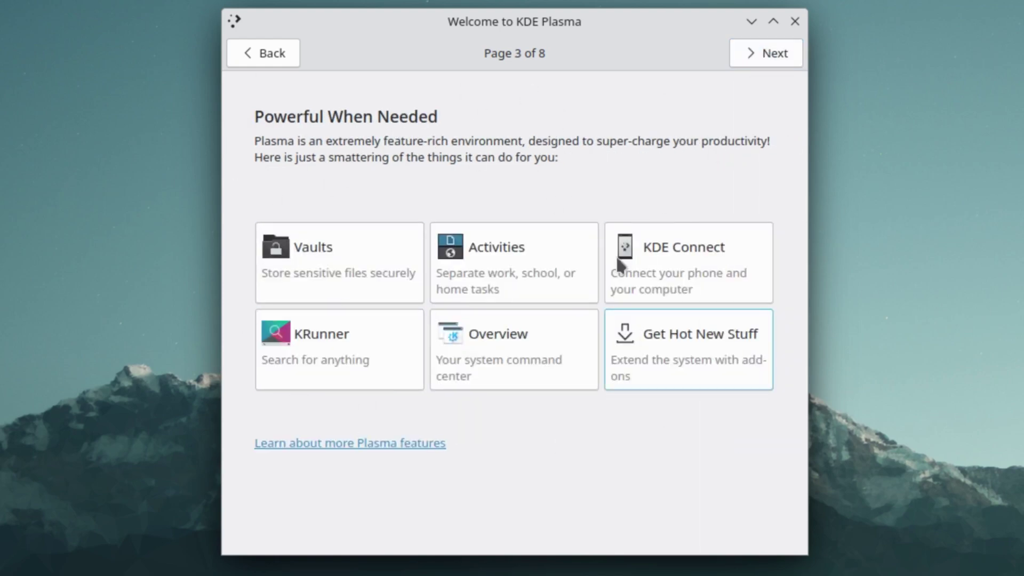
left_click(770, 55)
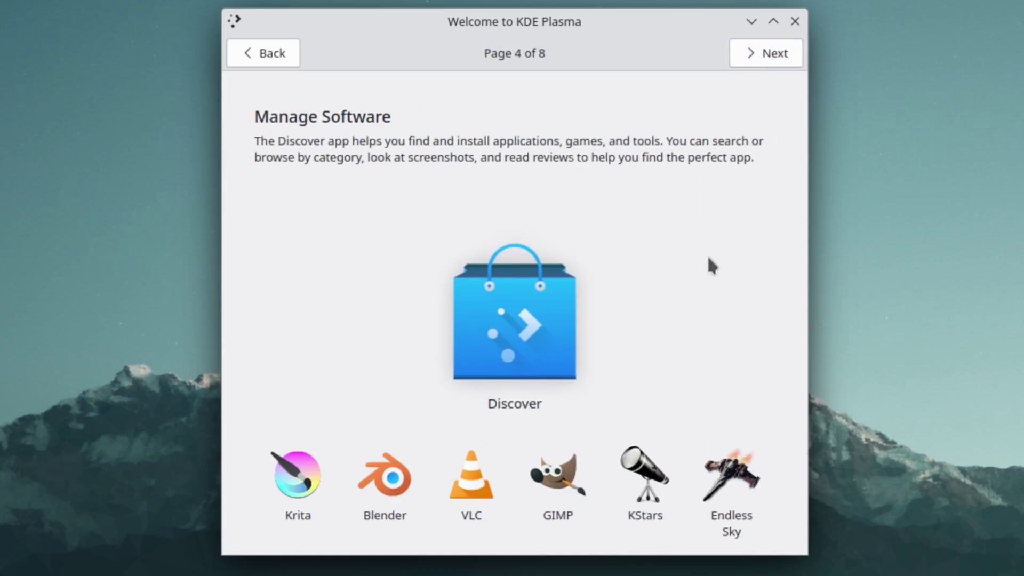
left_click(761, 50)
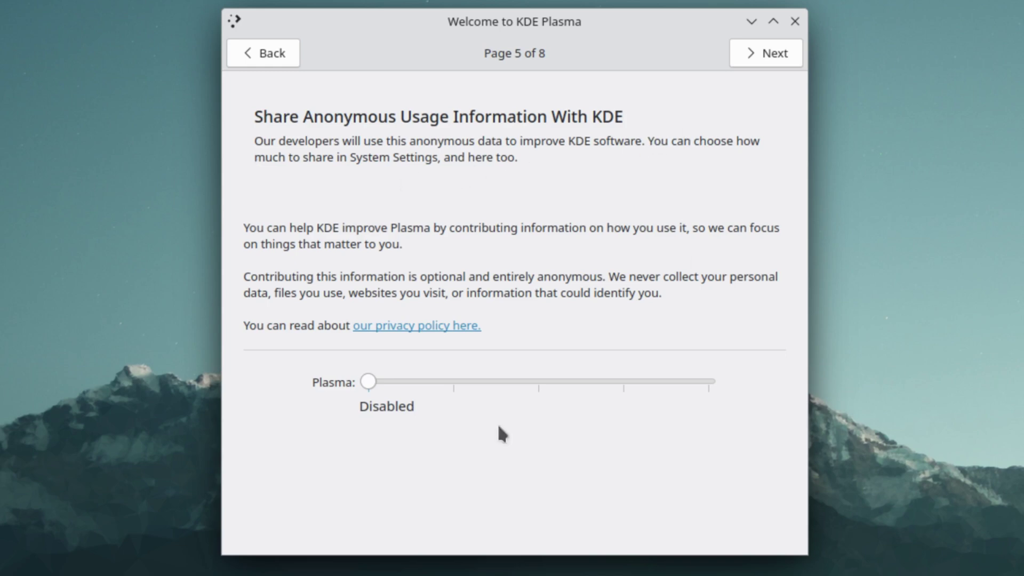
left_click(772, 51)
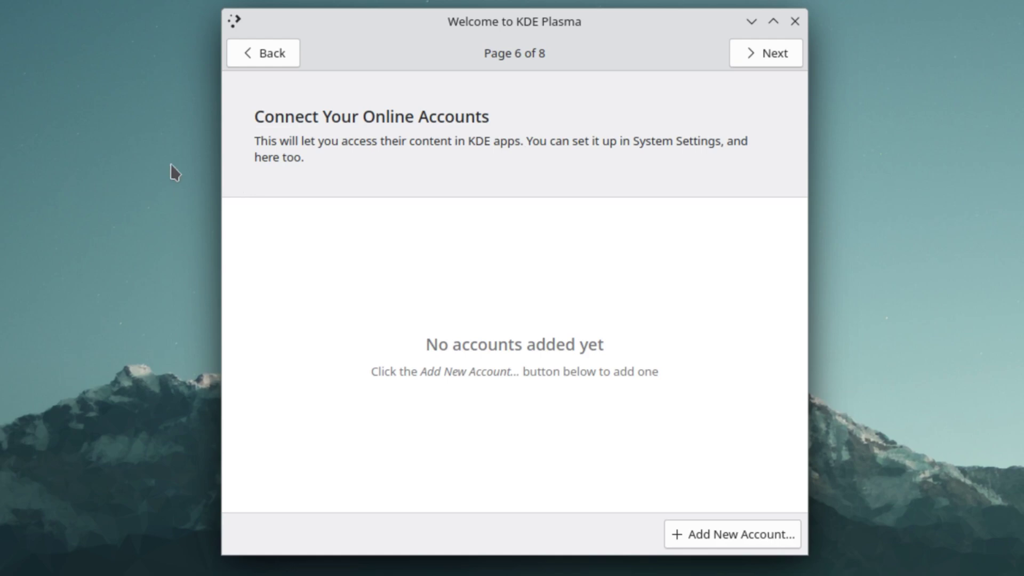
left_click(761, 51)
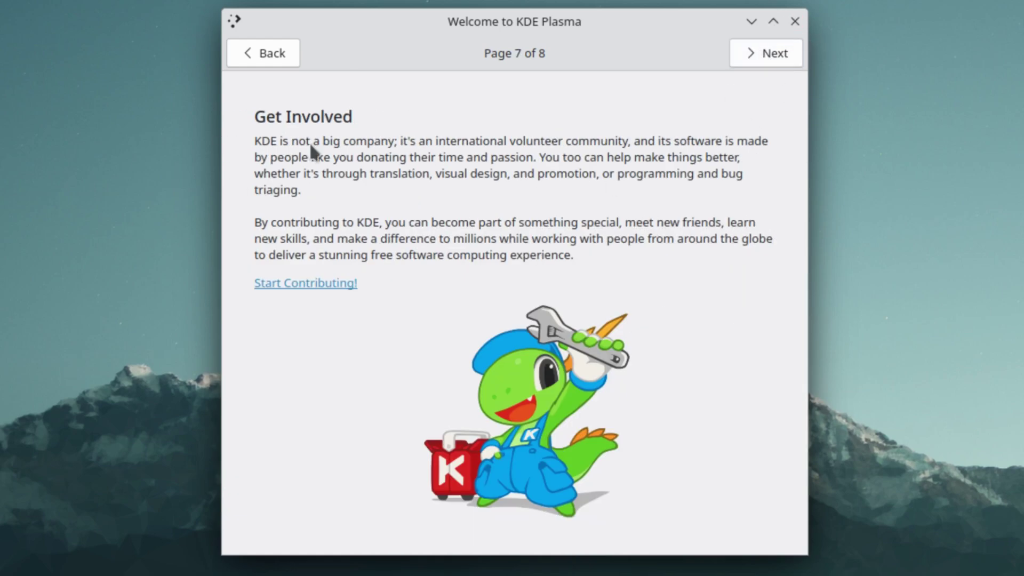
left_click(762, 49)
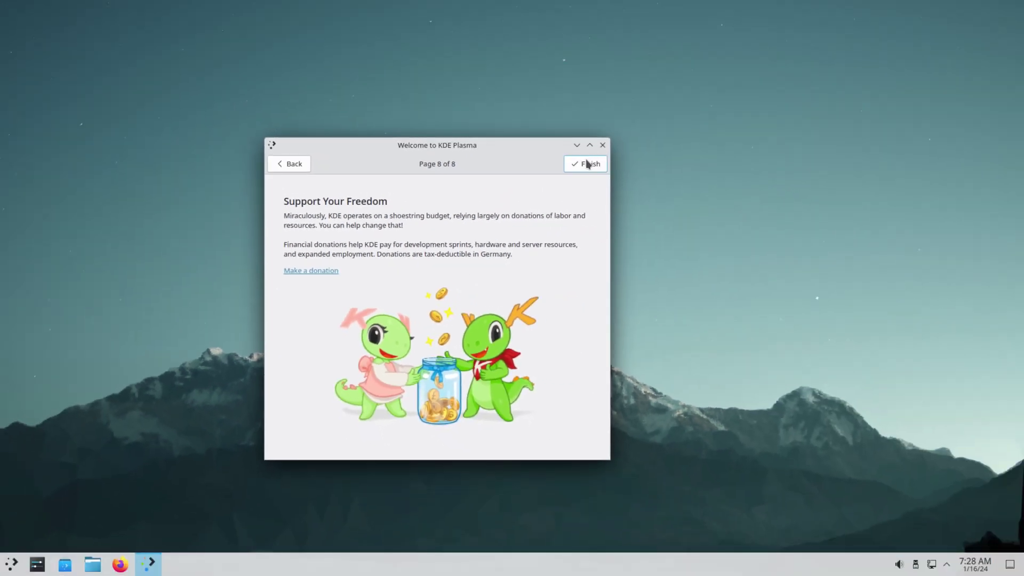
left_click(587, 164)
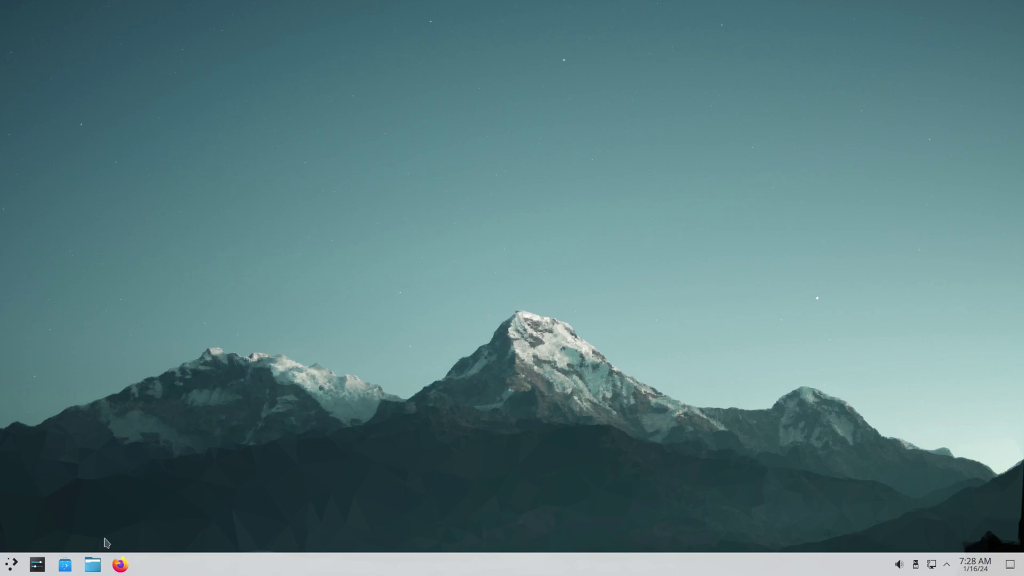
left_click(11, 564)
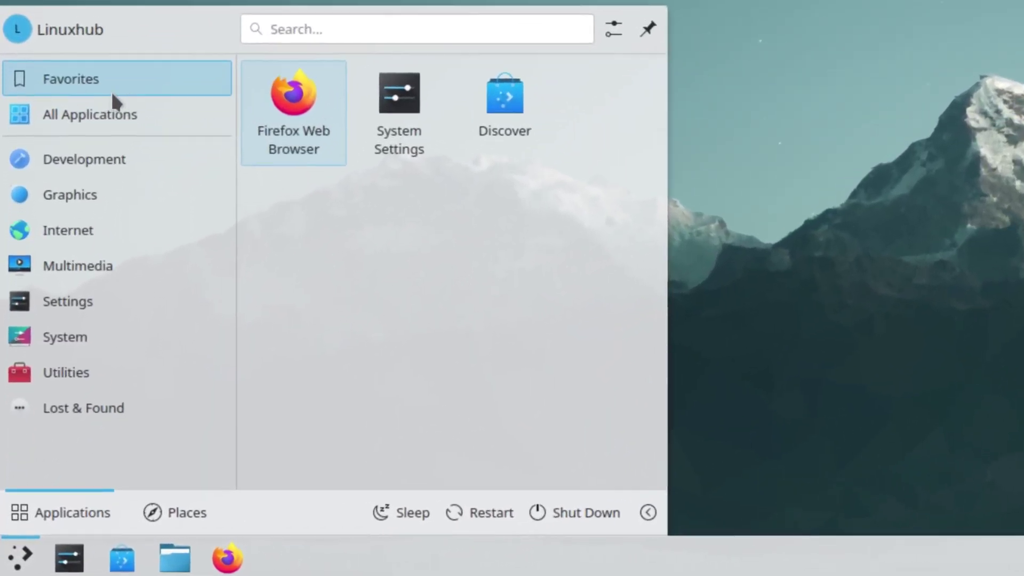
mouse_move(85, 114)
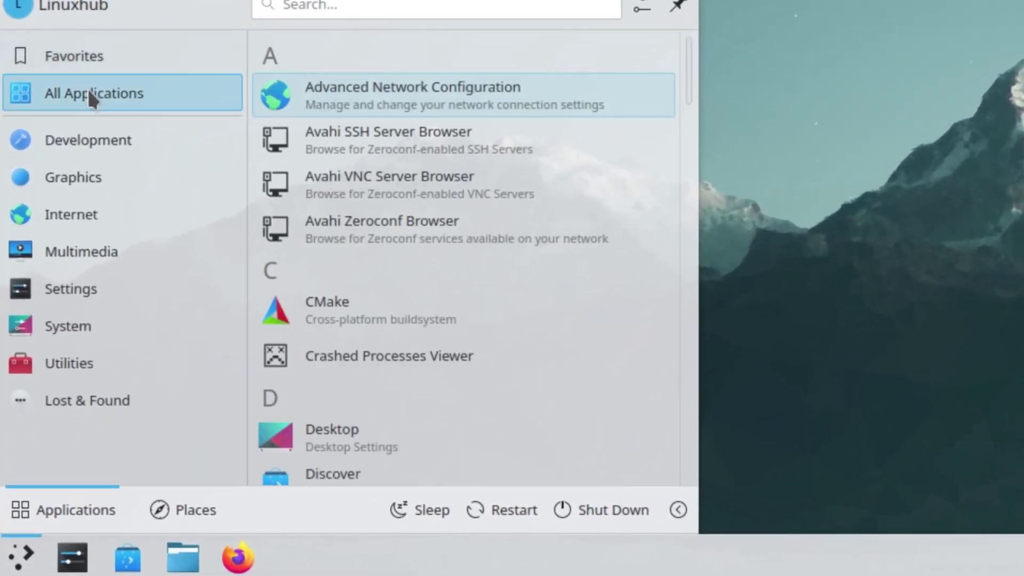
mouse_move(71, 154)
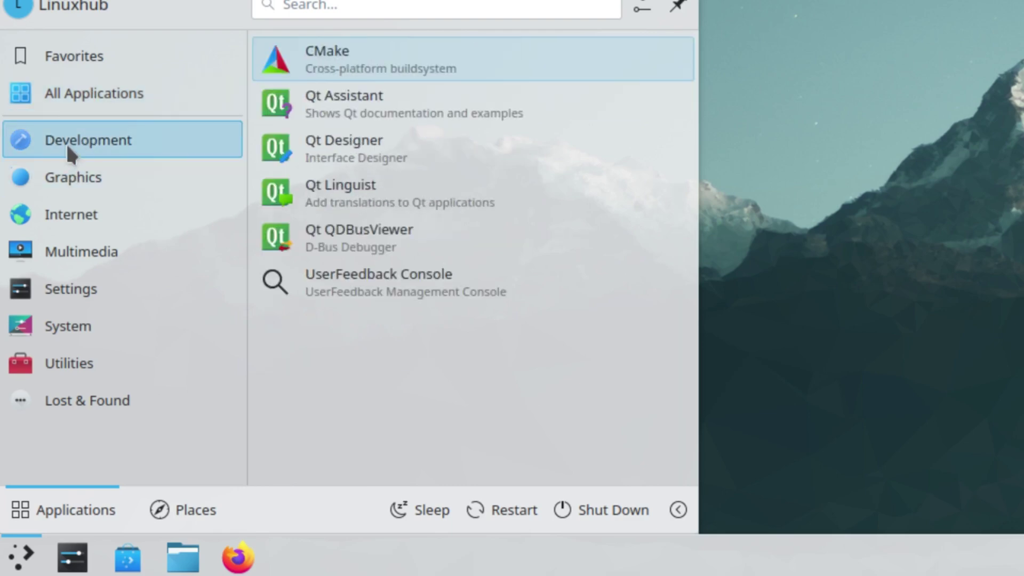
mouse_move(82, 185)
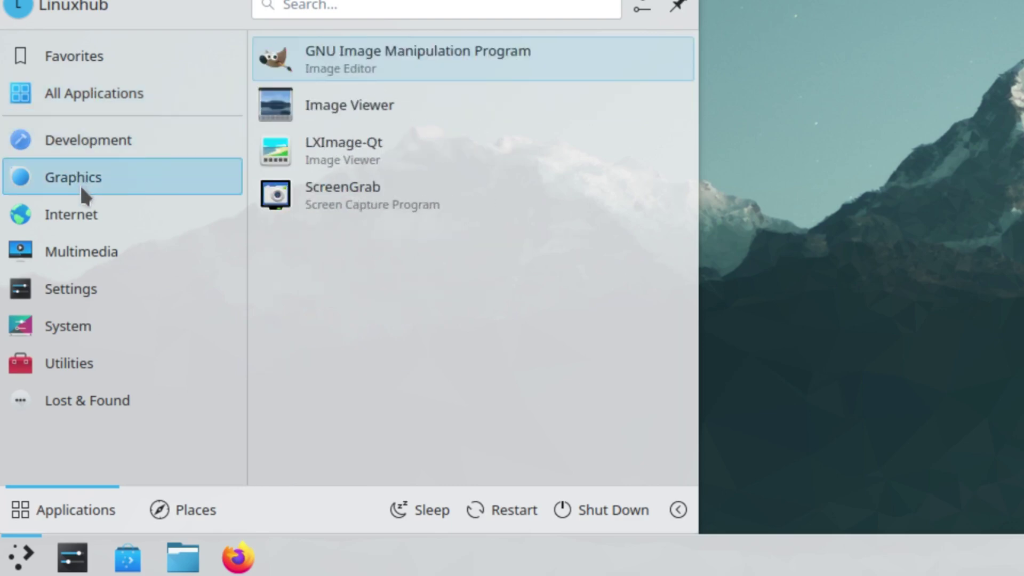
mouse_move(65, 216)
mouse_move(73, 256)
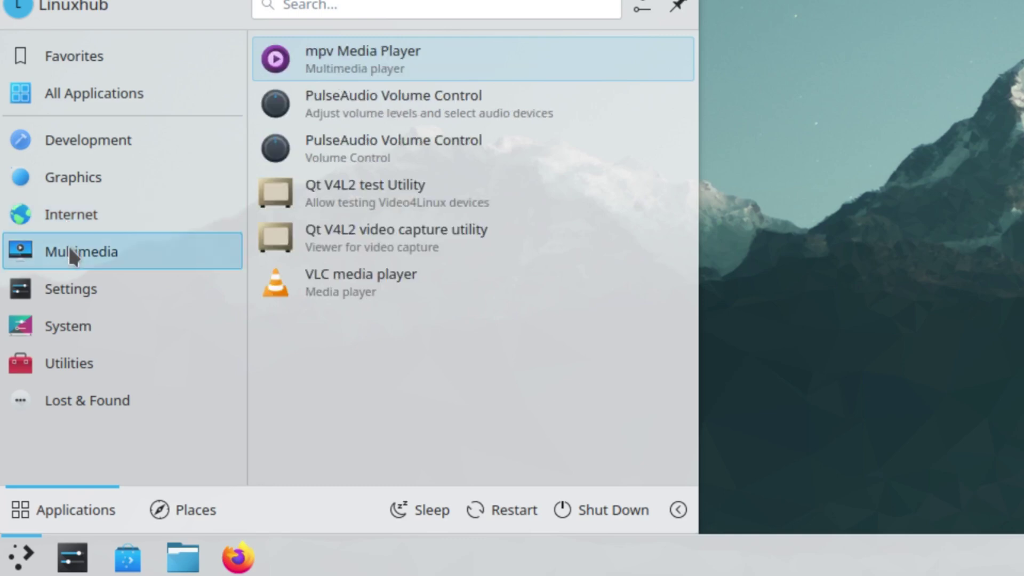
mouse_move(54, 292)
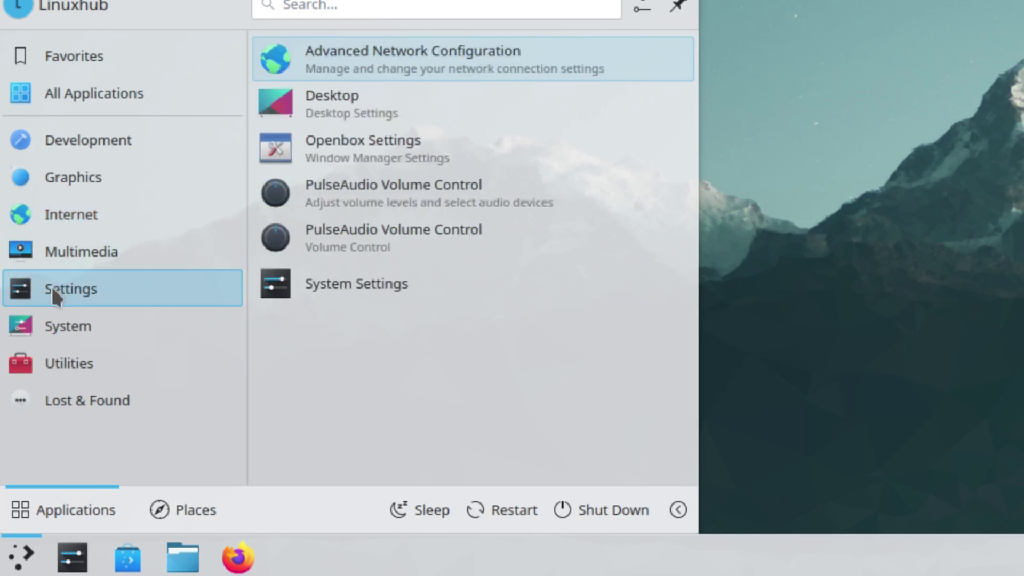
mouse_move(57, 331)
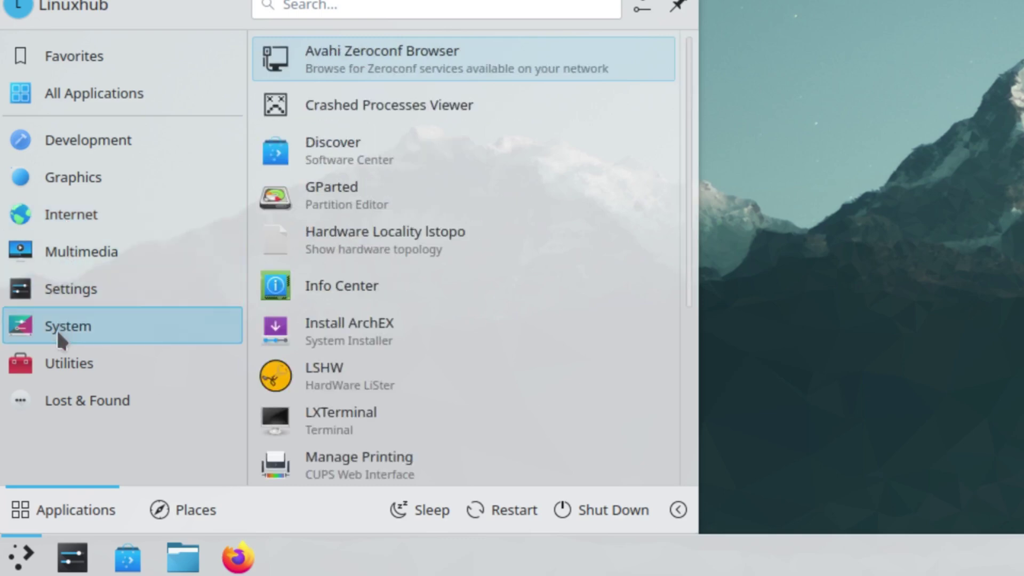
mouse_move(52, 366)
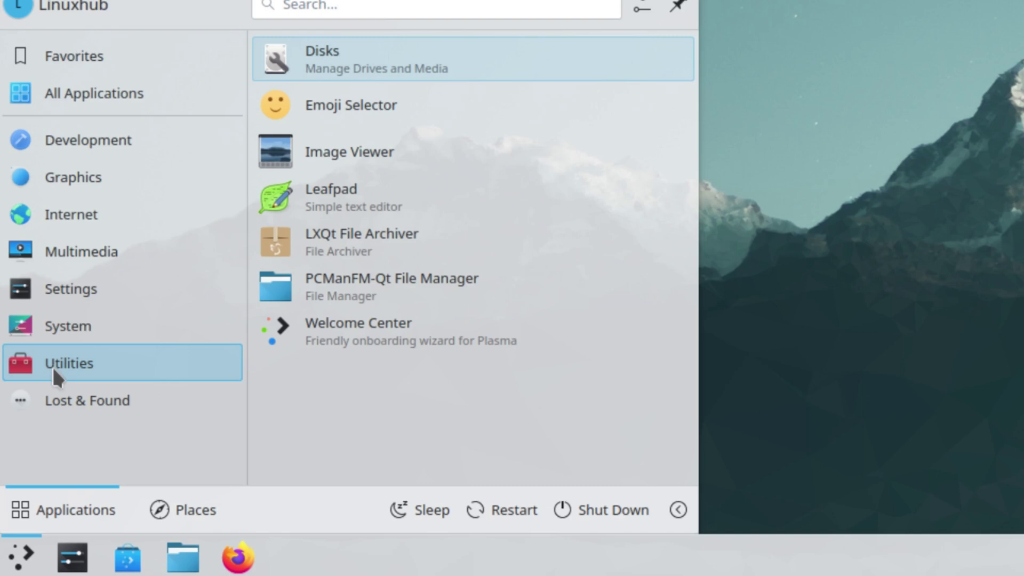
mouse_move(75, 393)
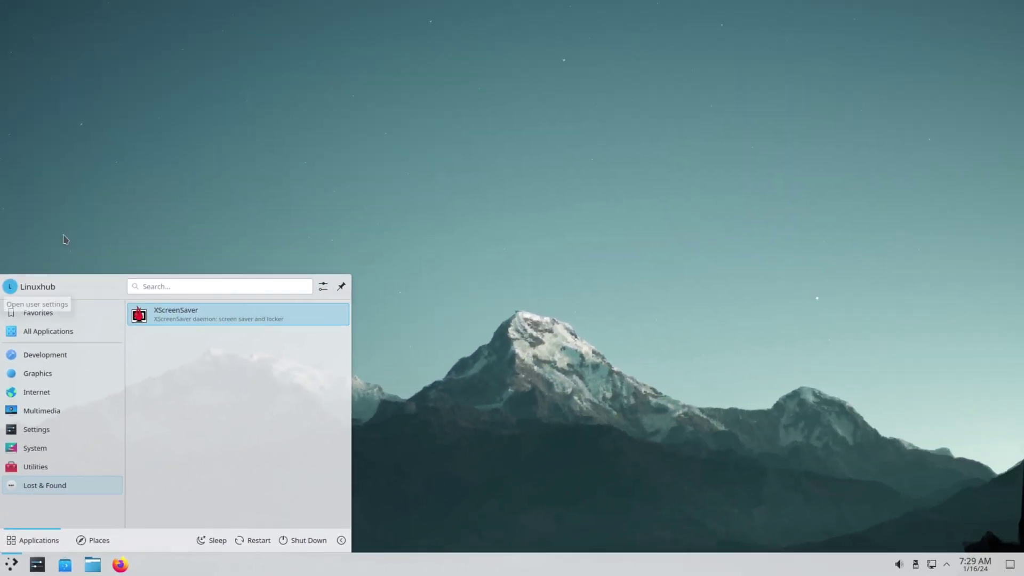
left_click(168, 138)
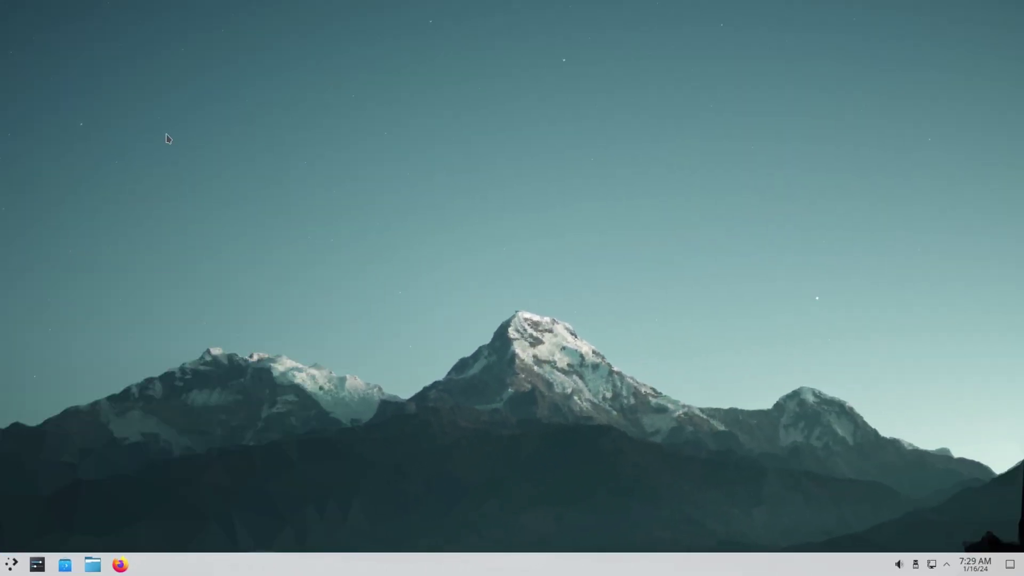
Step: Launch Firefox, view Help > About Firefox showing version 121.0, then close the browser
left_click(120, 564)
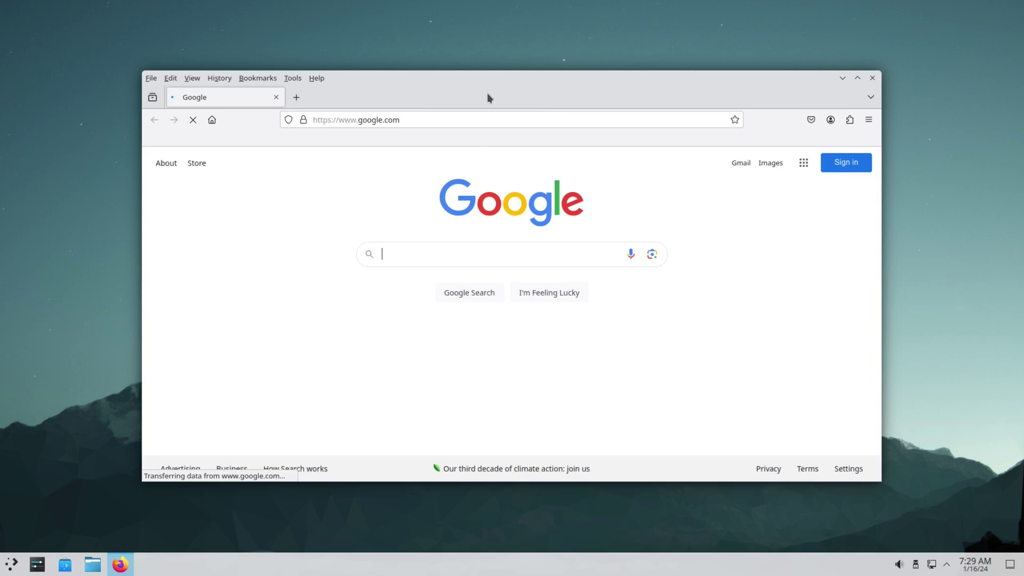
left_click(870, 121)
left_click(744, 450)
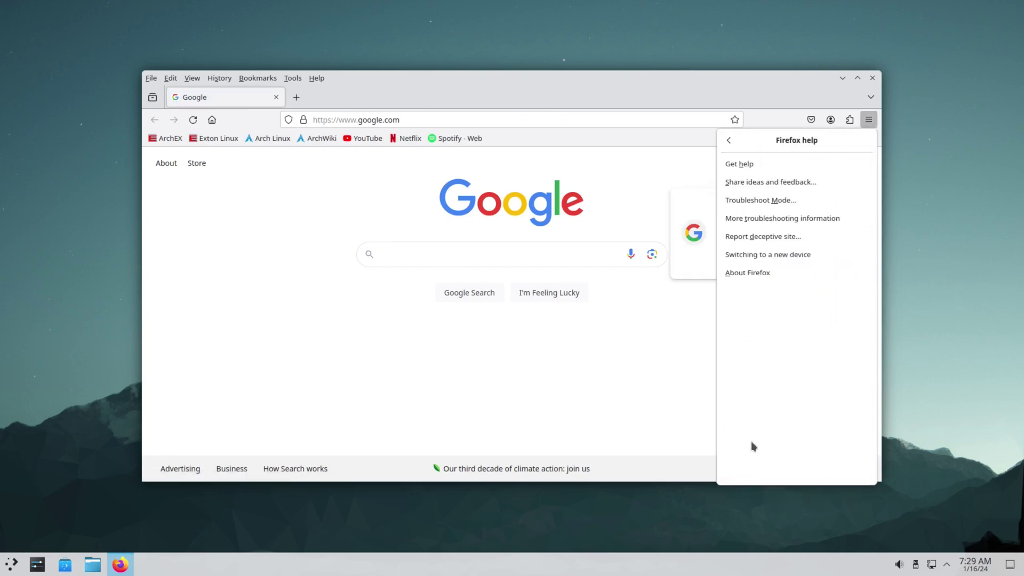
left_click(760, 270)
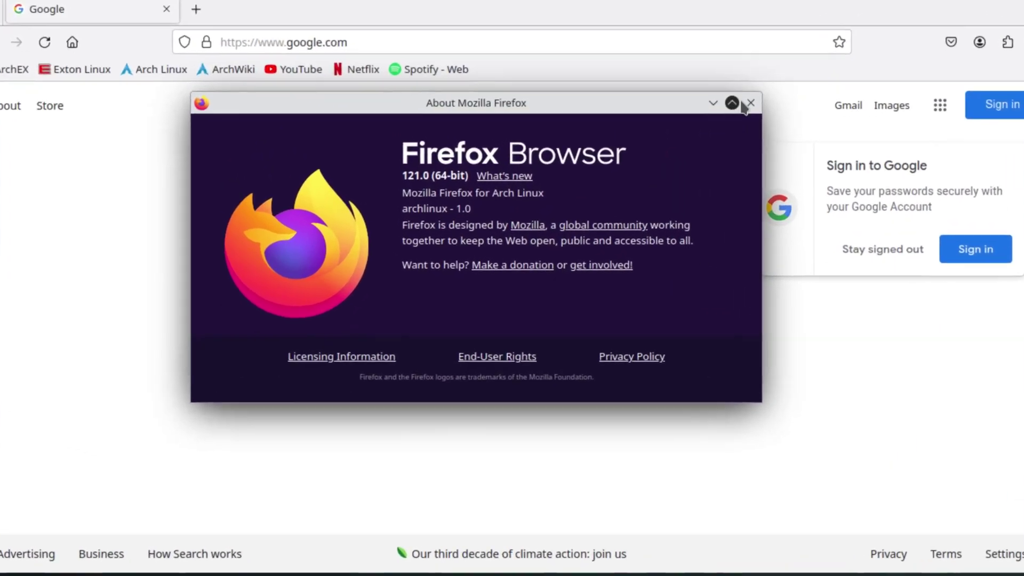
left_click(736, 114)
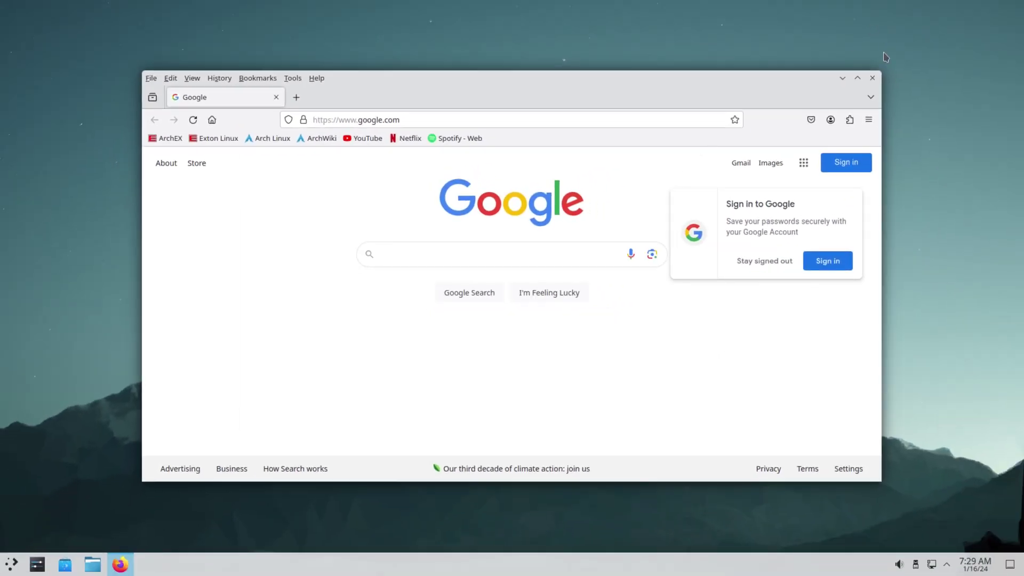
left_click(872, 77)
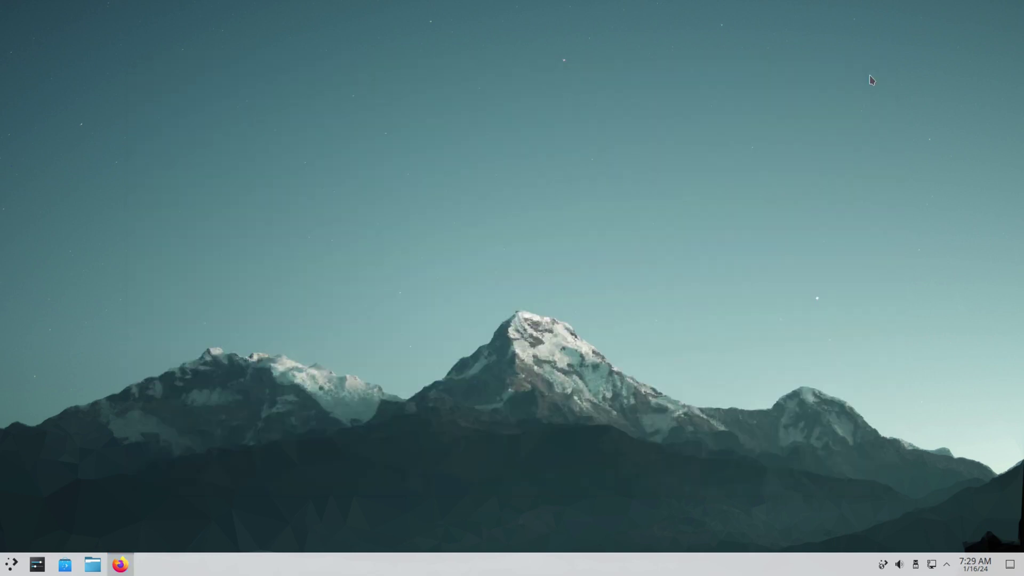
left_click(92, 564)
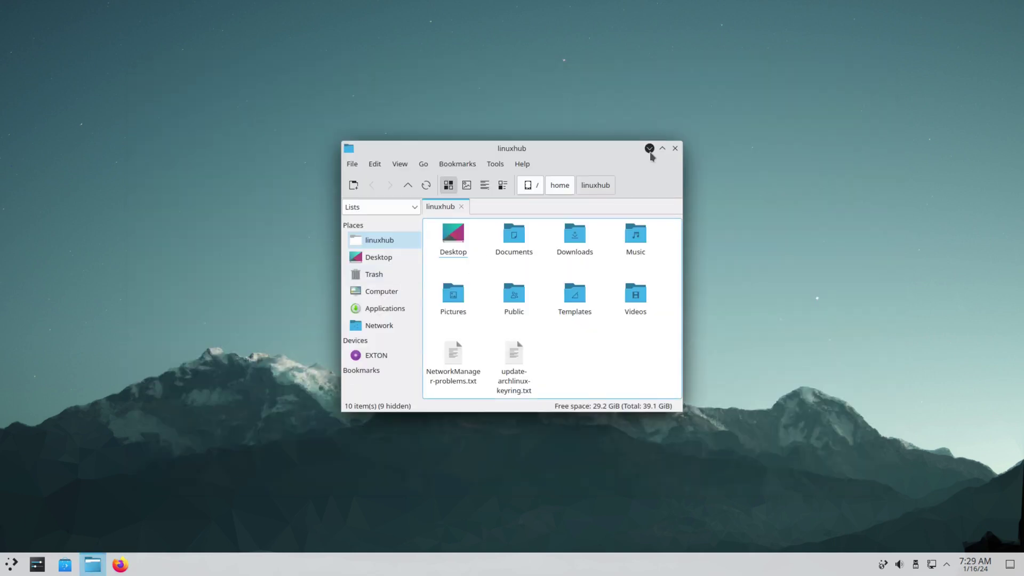
left_click(523, 165)
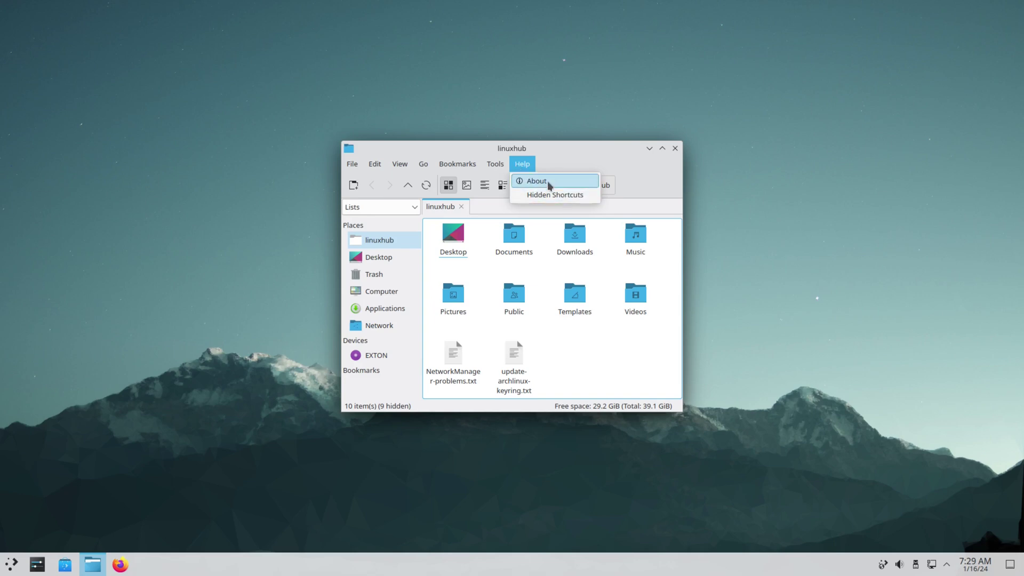
left_click(544, 182)
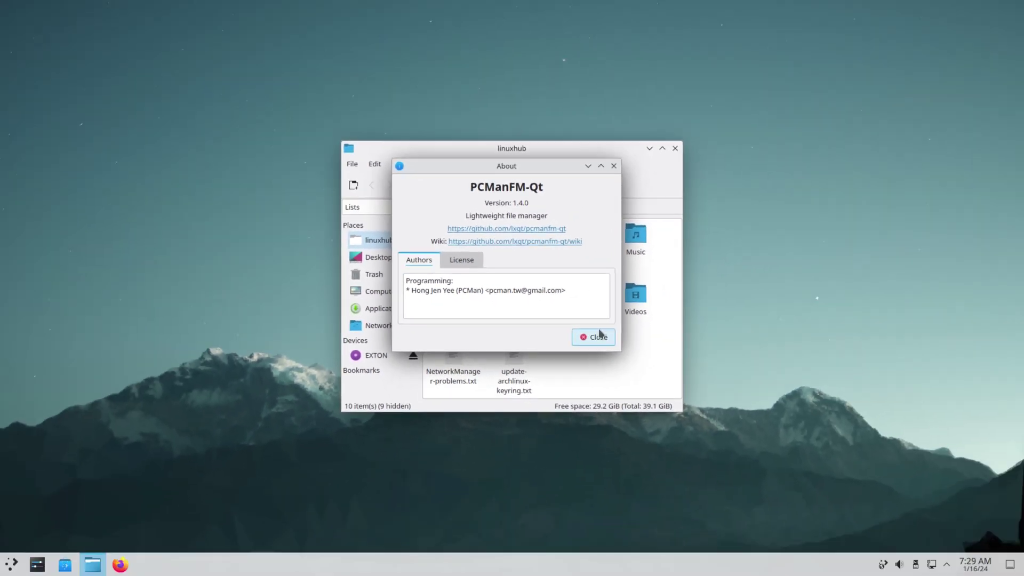
left_click(582, 340)
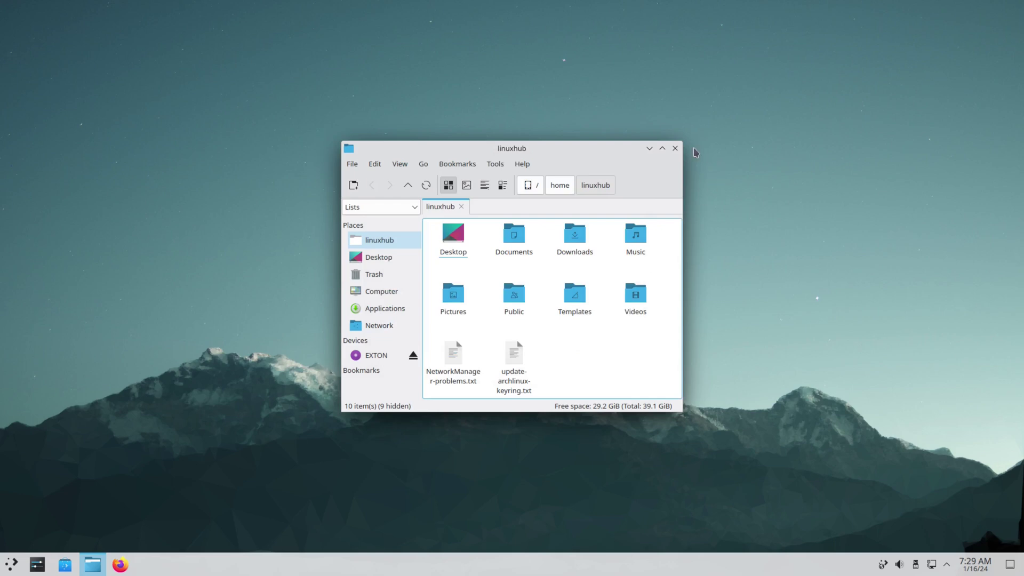
left_click(676, 151)
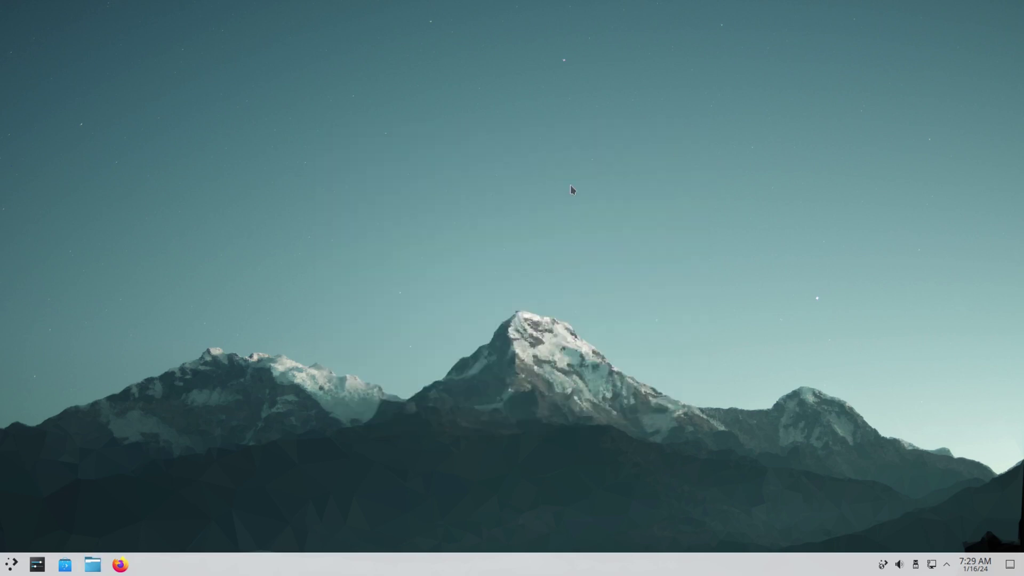
left_click(65, 565)
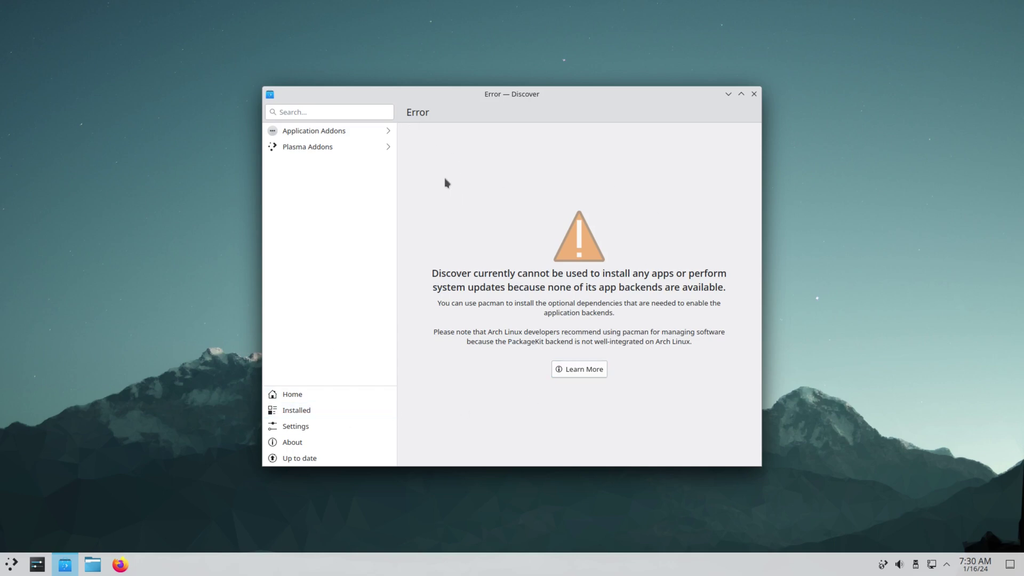
left_click(286, 444)
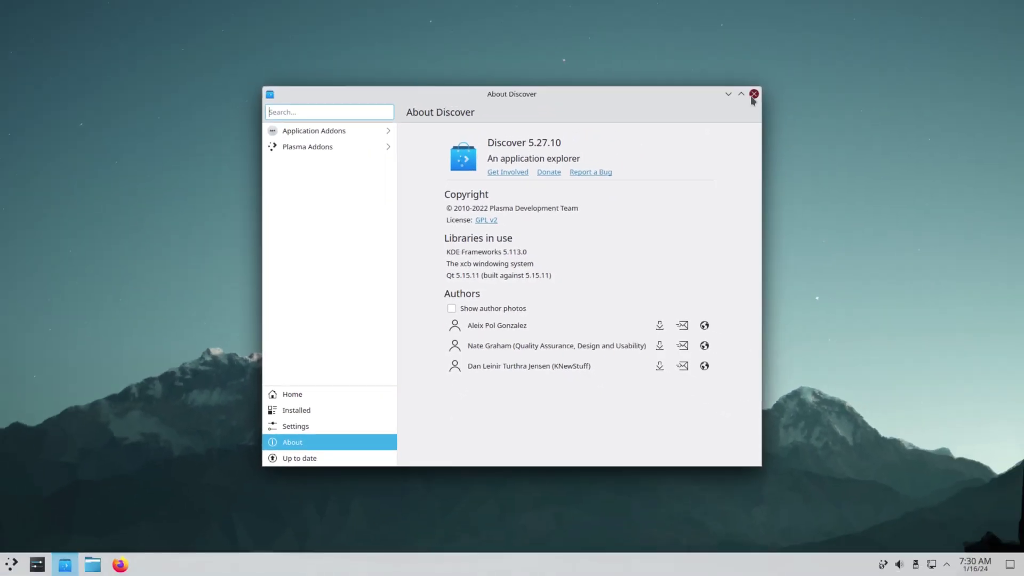
left_click(754, 96)
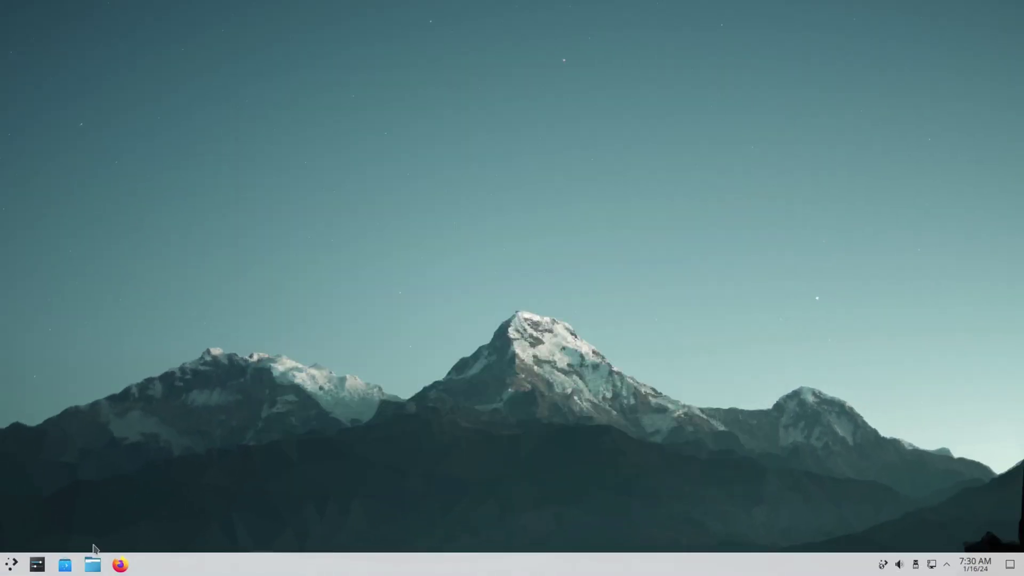
Step: Open System Settings maximised, view About this System, then the Software Update page
left_click(38, 564)
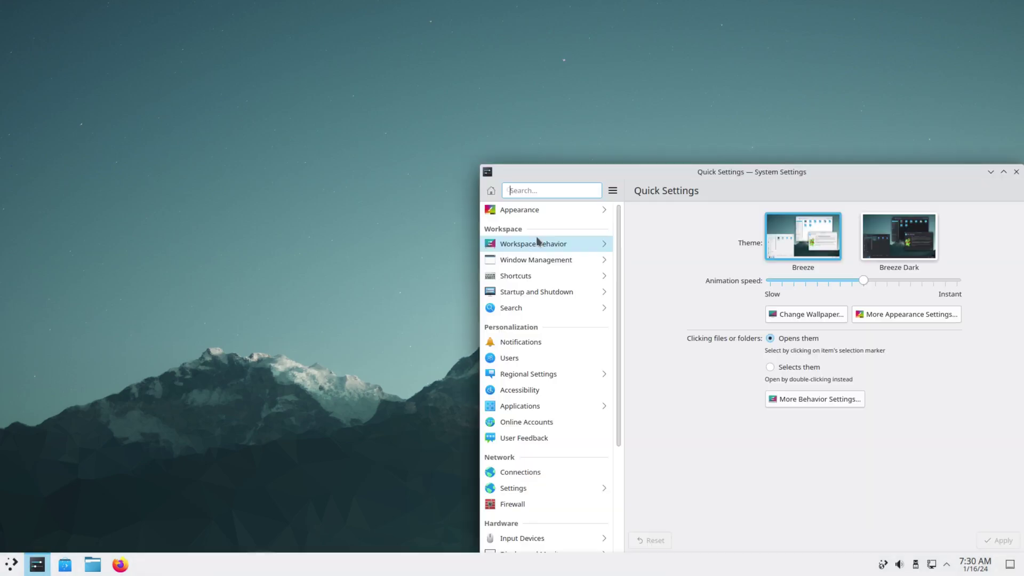
double_click(882, 171)
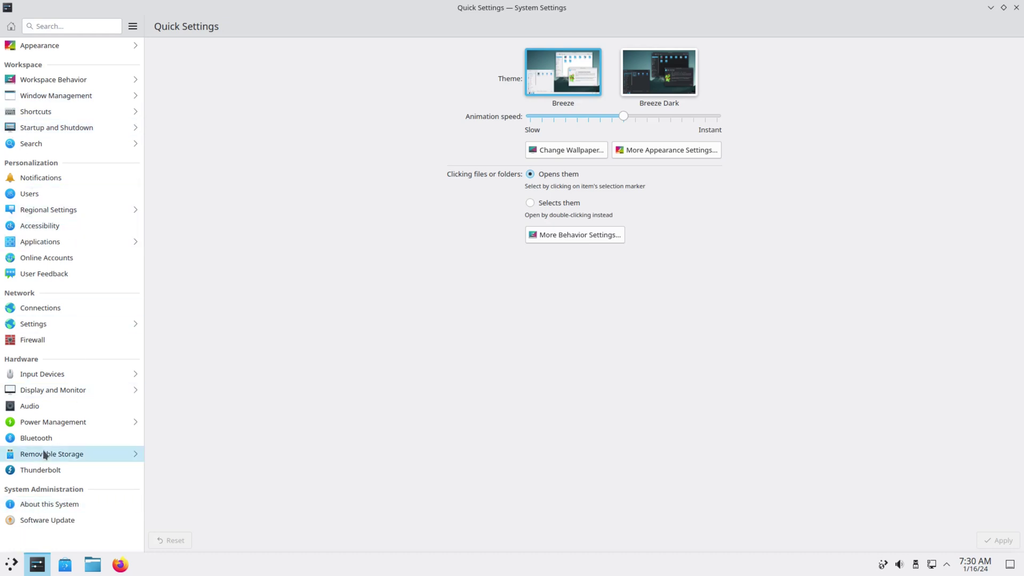
left_click(35, 507)
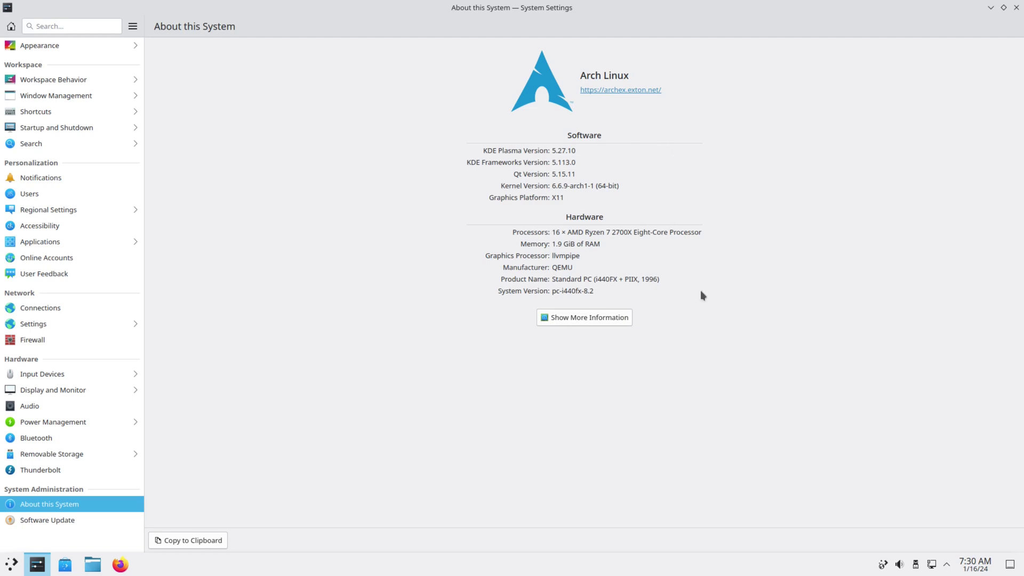
left_click(46, 522)
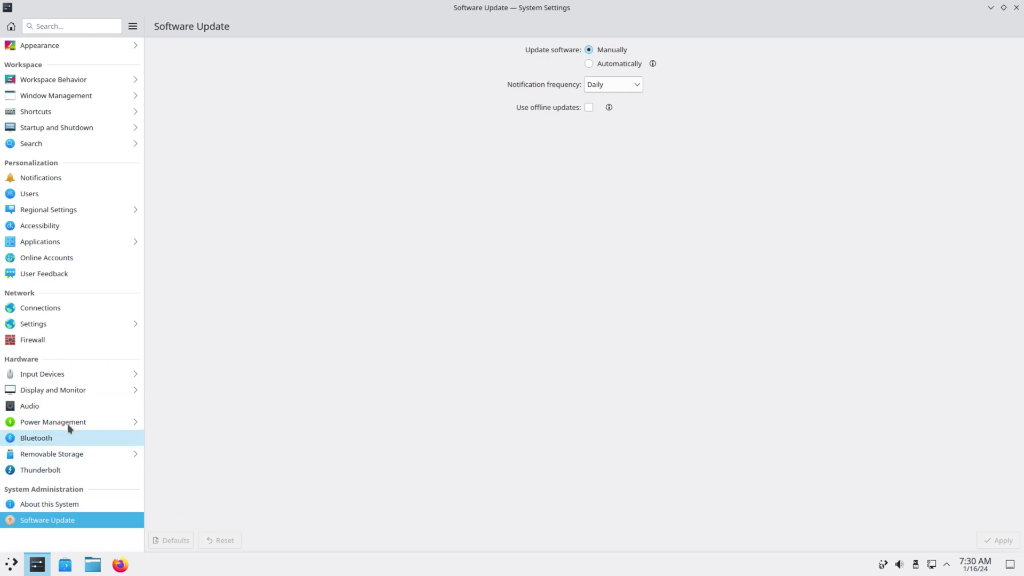
Step: Apply the Breeze Dark and then the Breeze Twilight global themes from Appearance
left_click(39, 46)
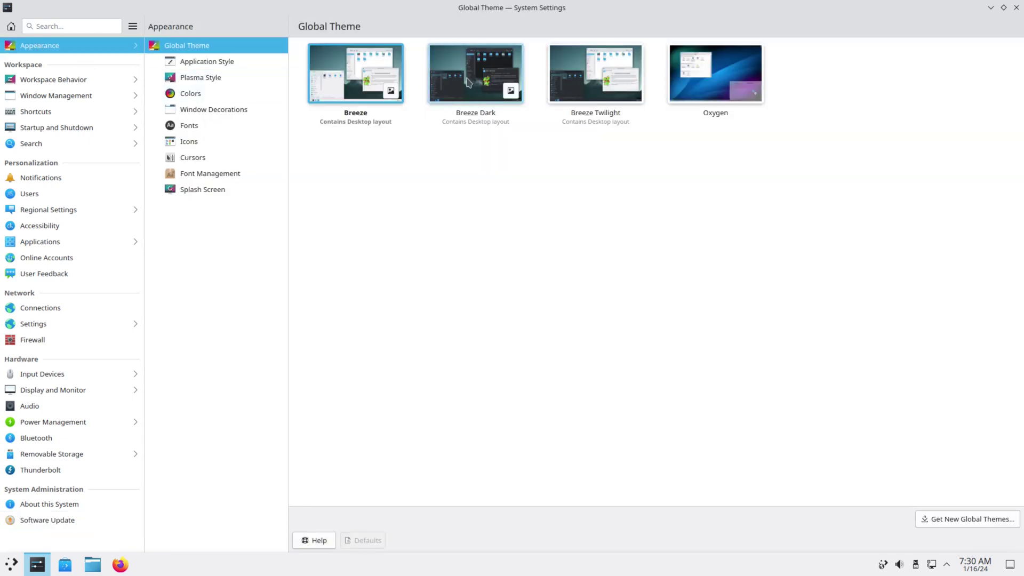
left_click(464, 67)
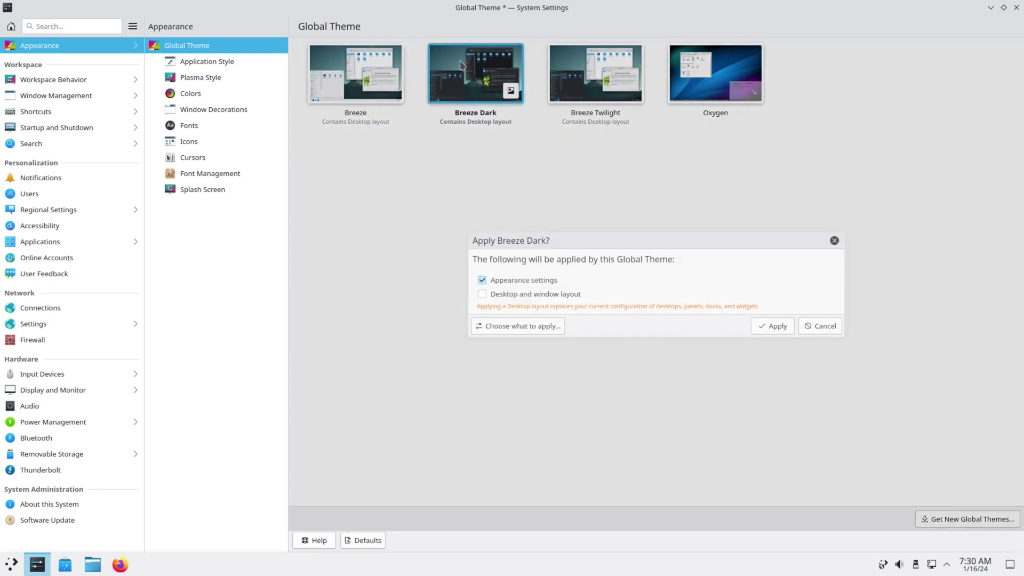
left_click(773, 325)
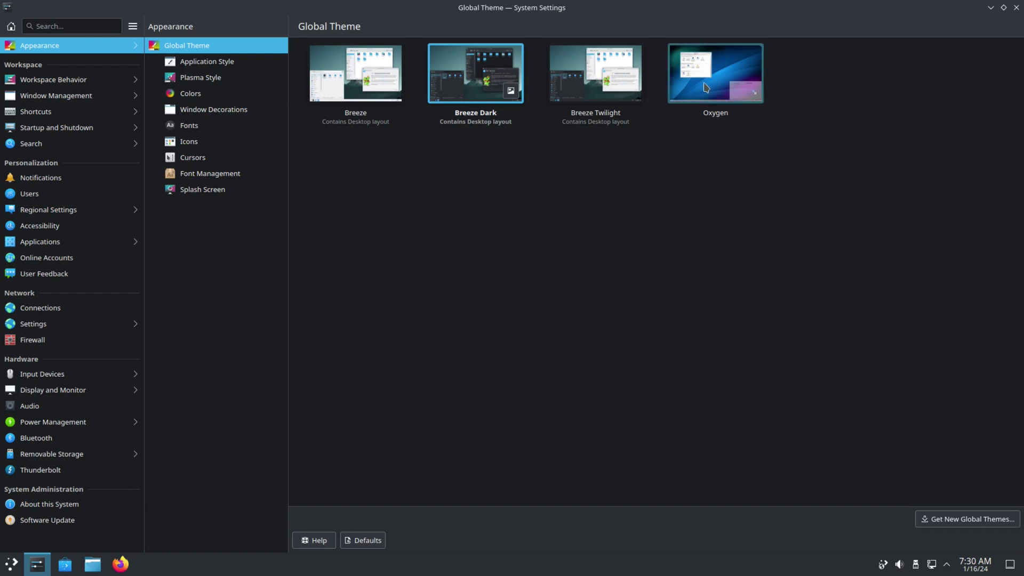
left_click(596, 67)
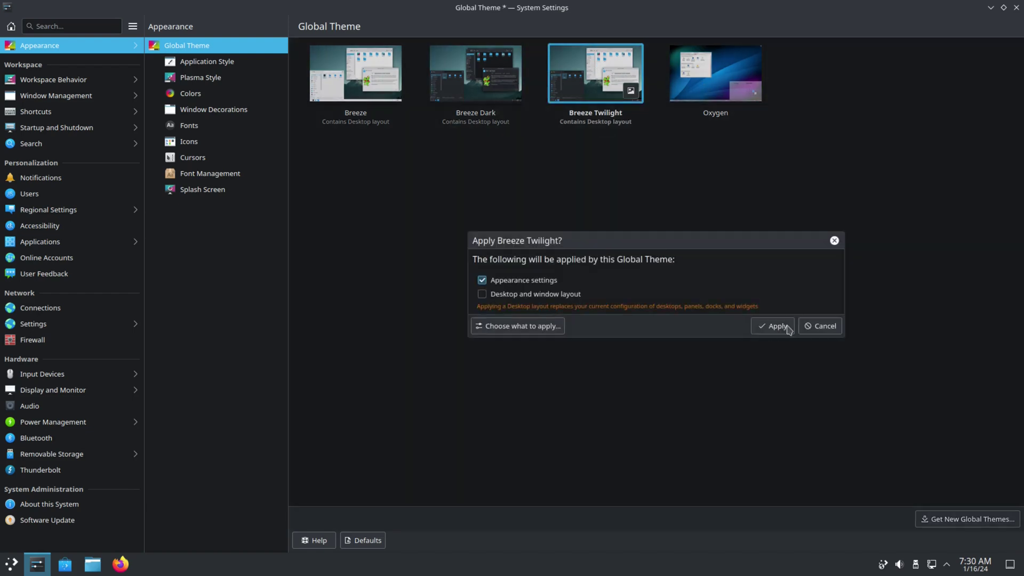
left_click(773, 326)
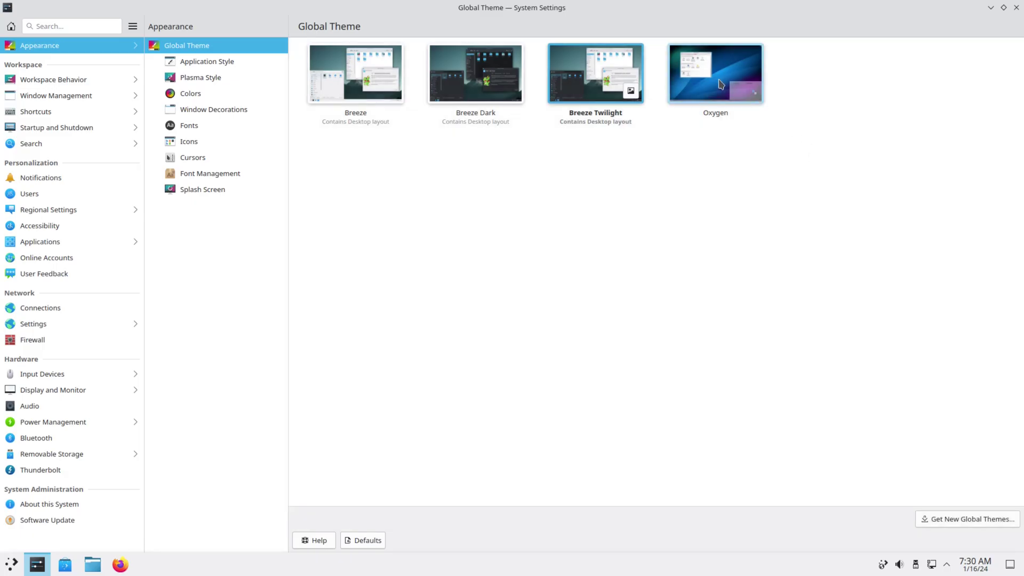
Step: Apply the Oxygen global theme, then switch back to Breeze Dark and apply it
left_click(710, 76)
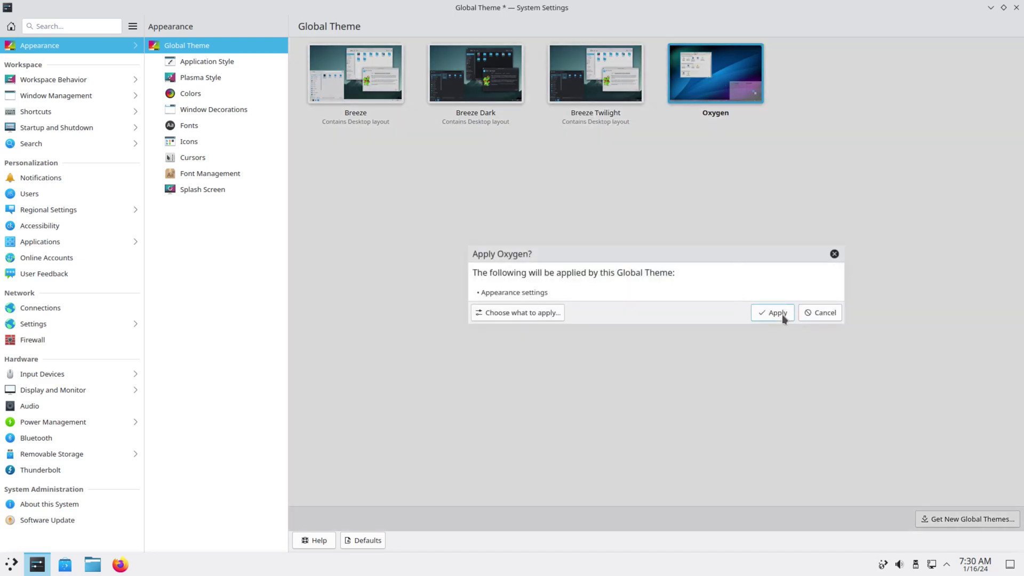
left_click(782, 316)
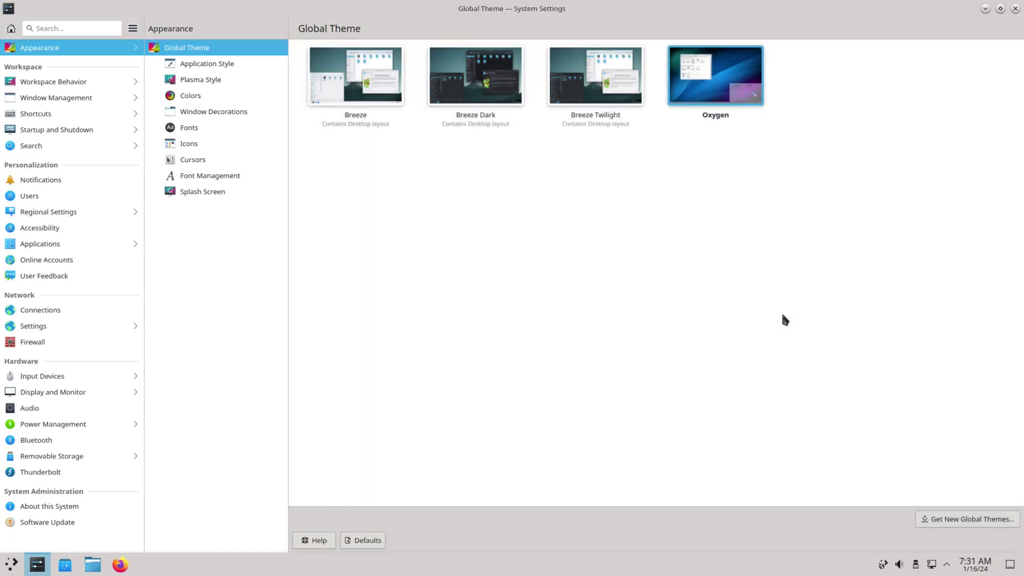
left_click(477, 88)
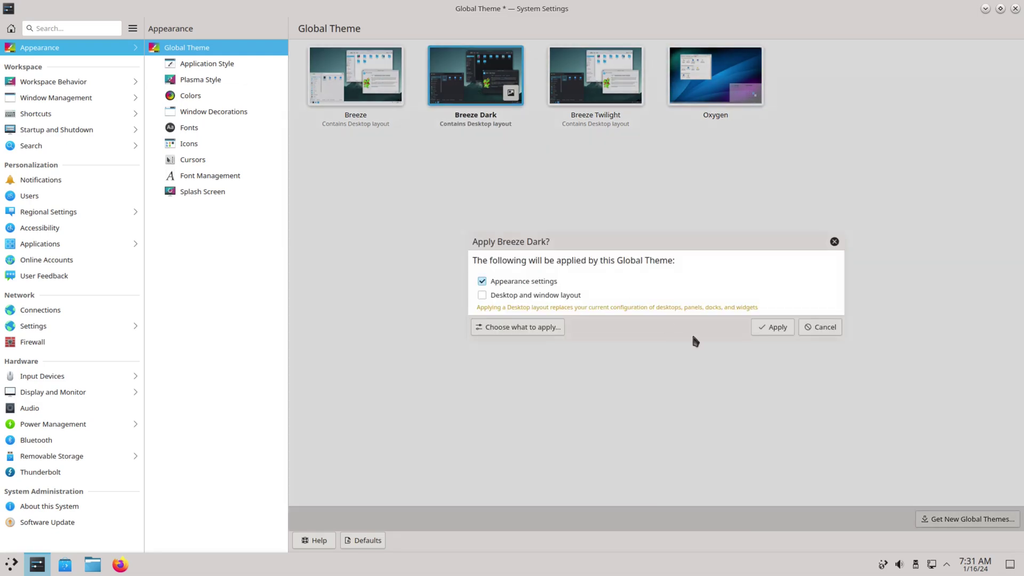
left_click(774, 328)
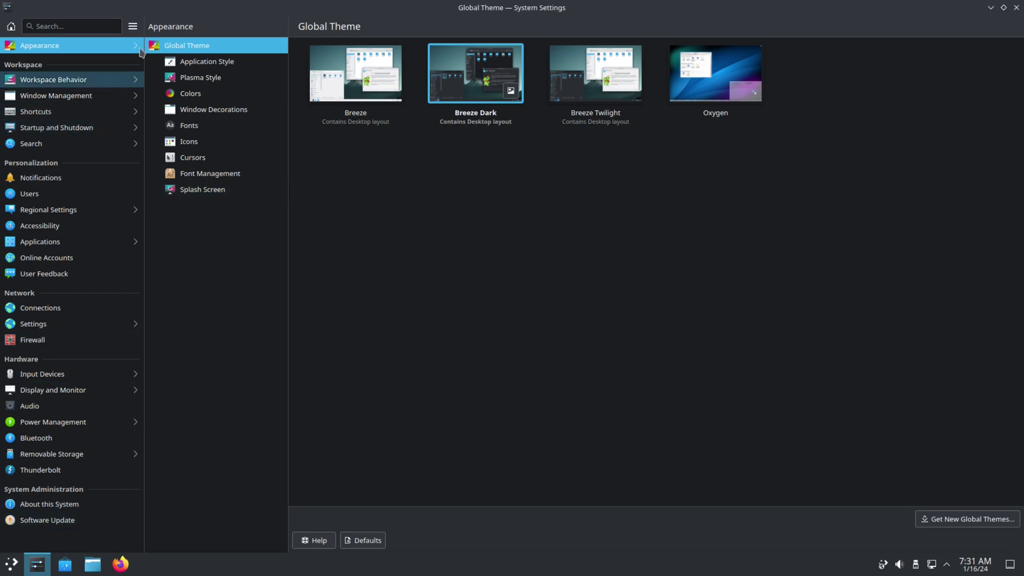
Step: View About System Settings showing version 5.27.10, then close System Settings
left_click(135, 30)
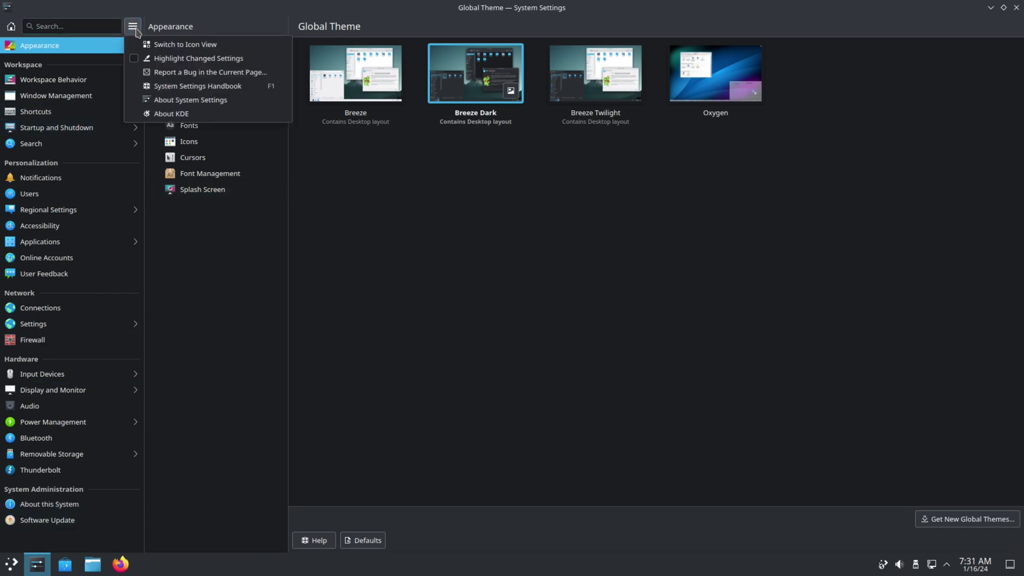
left_click(256, 100)
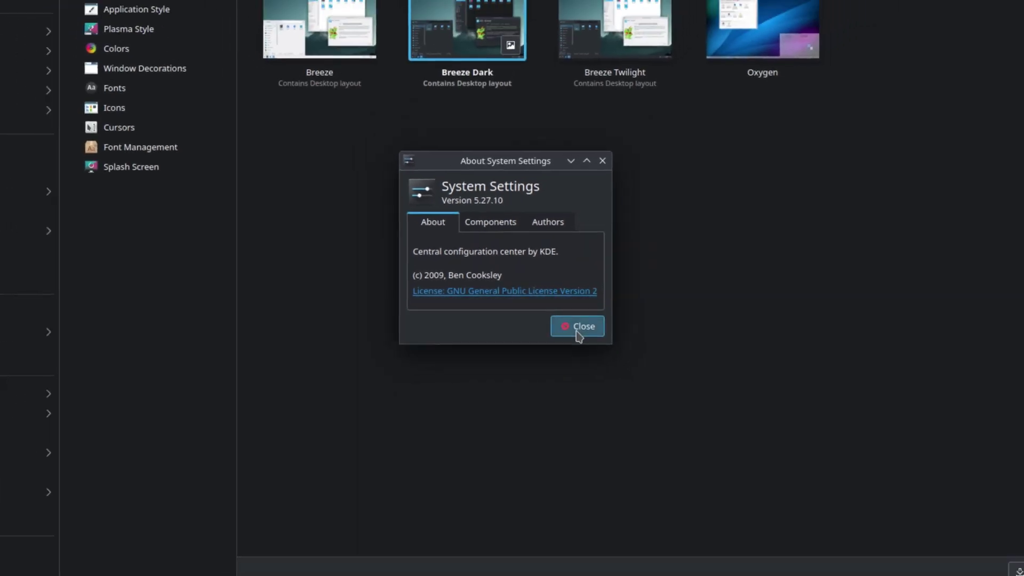
left_click(577, 328)
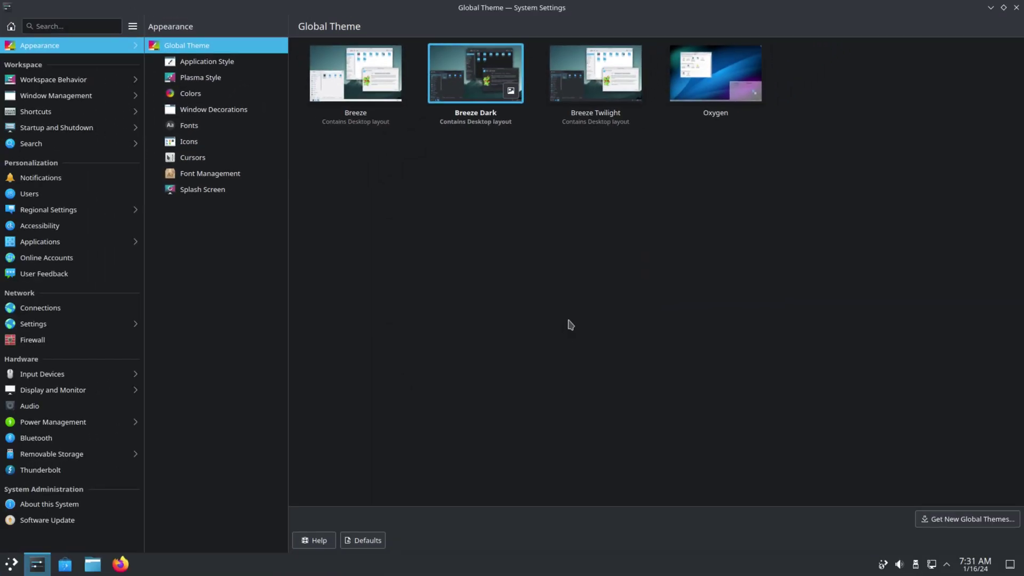
left_click(1017, 8)
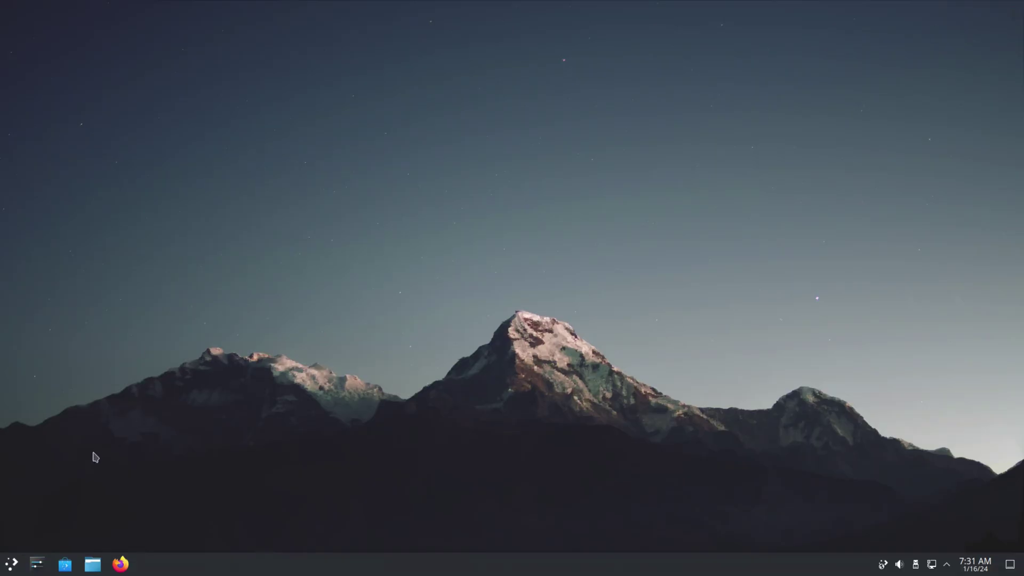
Step: Search the launcher for 'term', launch LXTerminal and maximise its window
left_click(8, 565)
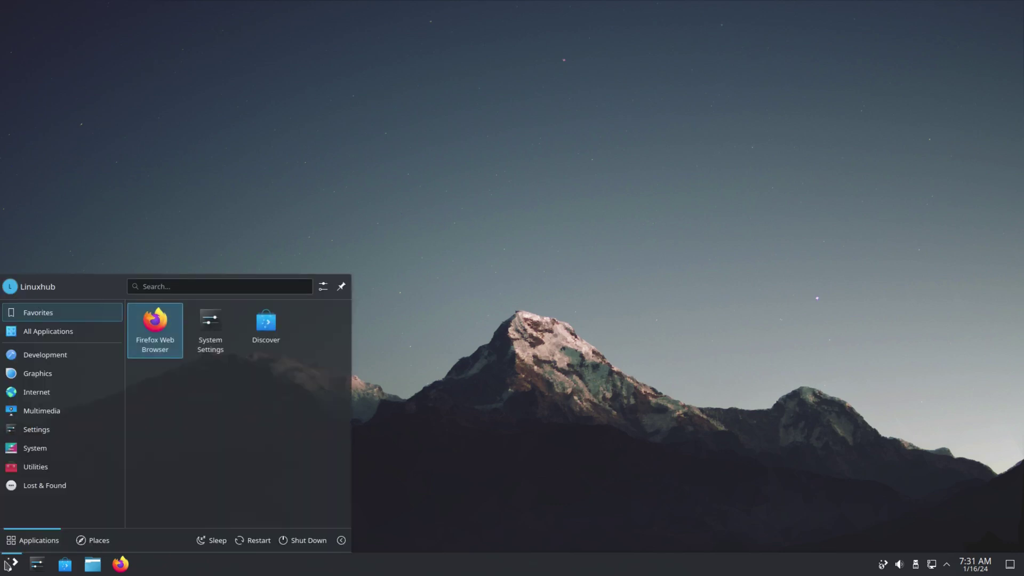
mouse_move(48, 486)
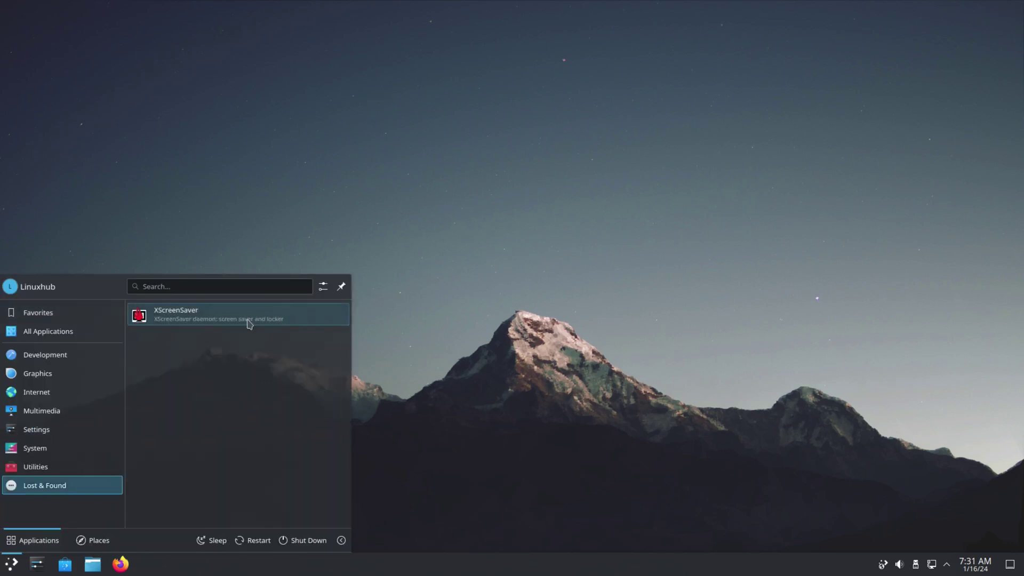
left_click(228, 285)
type("term")
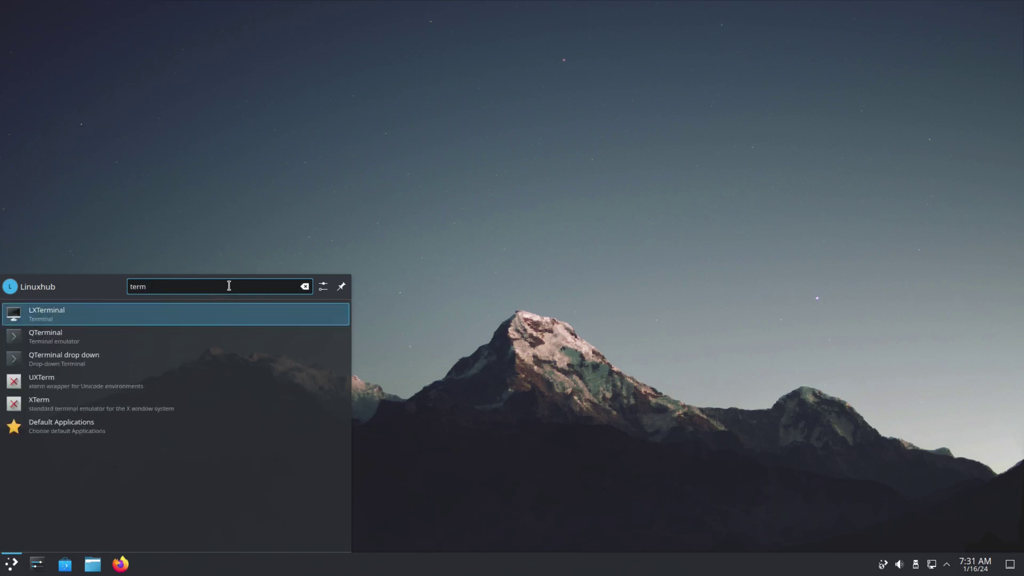
left_click(44, 320)
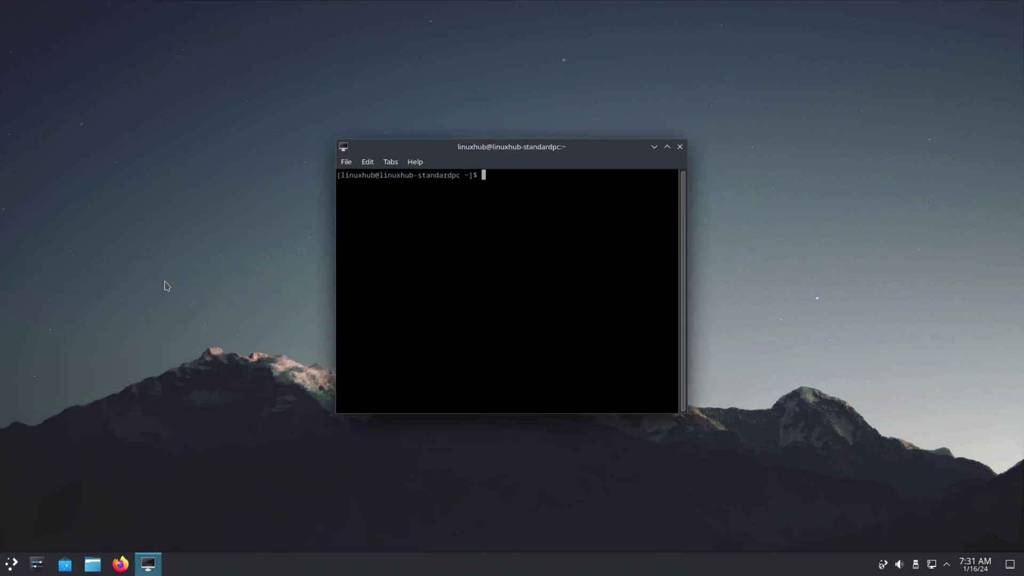
double_click(591, 149)
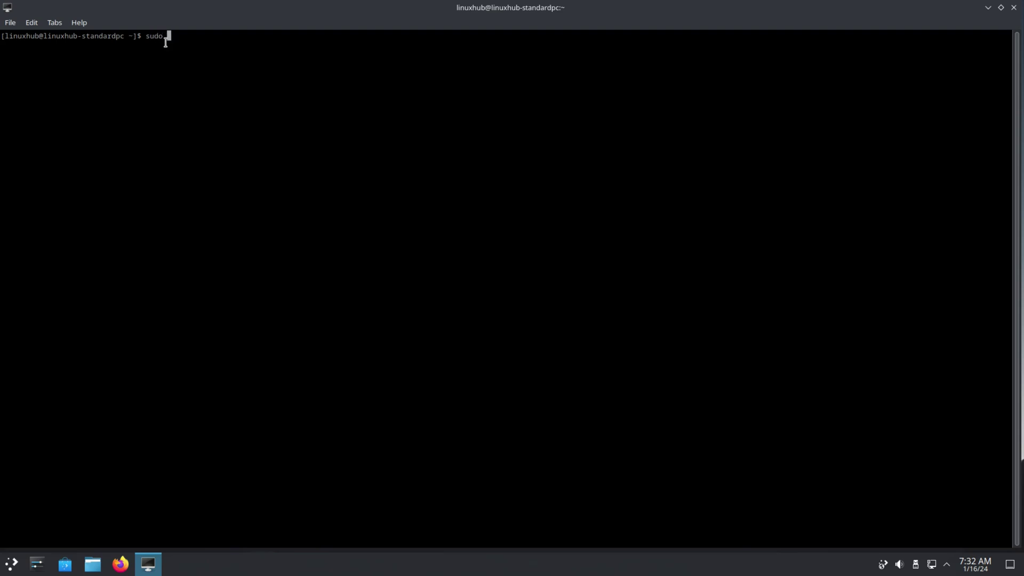
Step: Refresh the pacman package databases with 'sudo pacman -Sy', entering the sudo password
type("pacman -Sy")
key("Return")
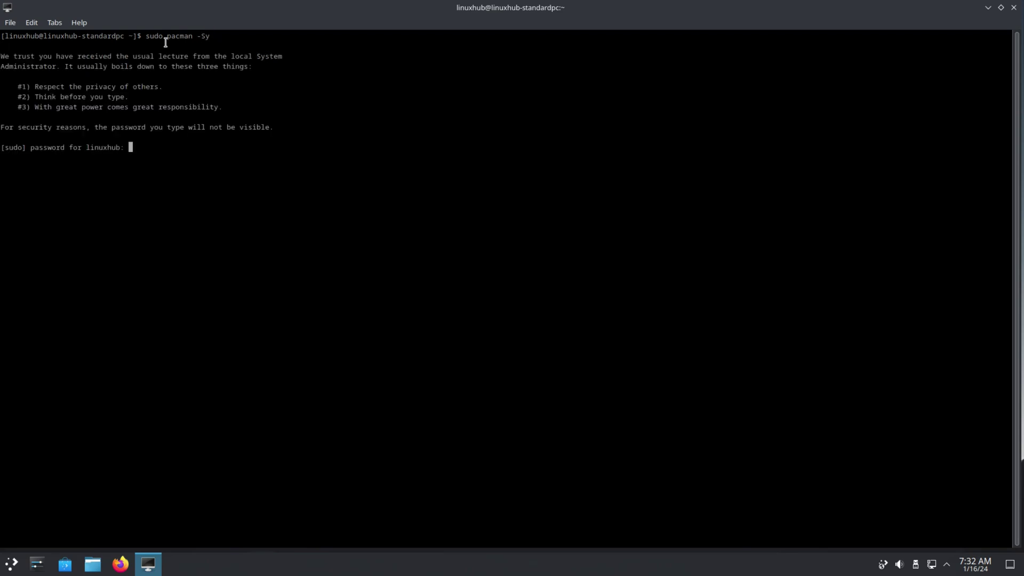
key("Return")
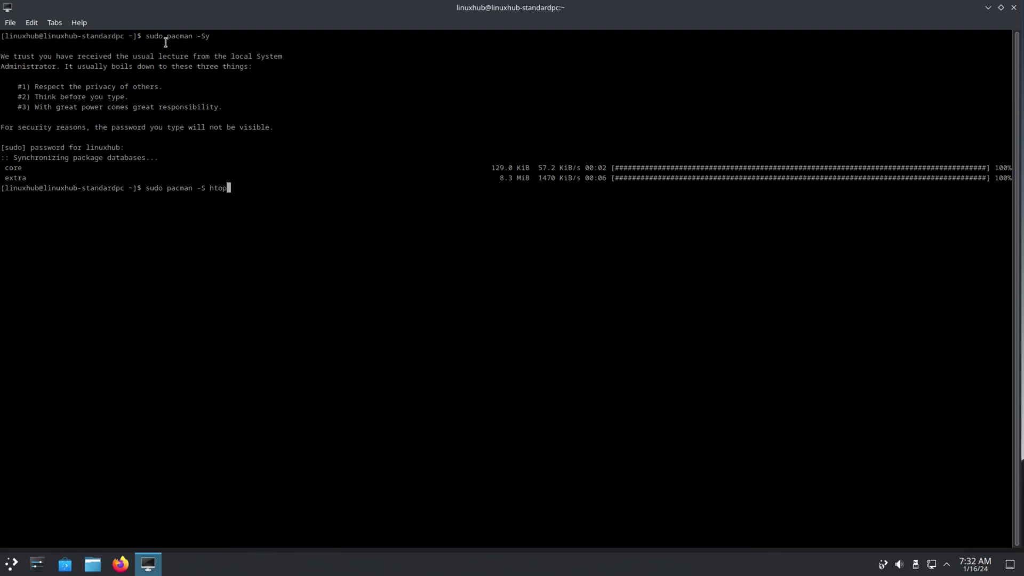
Step: Install htop and neofetch with 'sudo pacman -S htop neofetch', confirming with y
type("fetch")
key("Return")
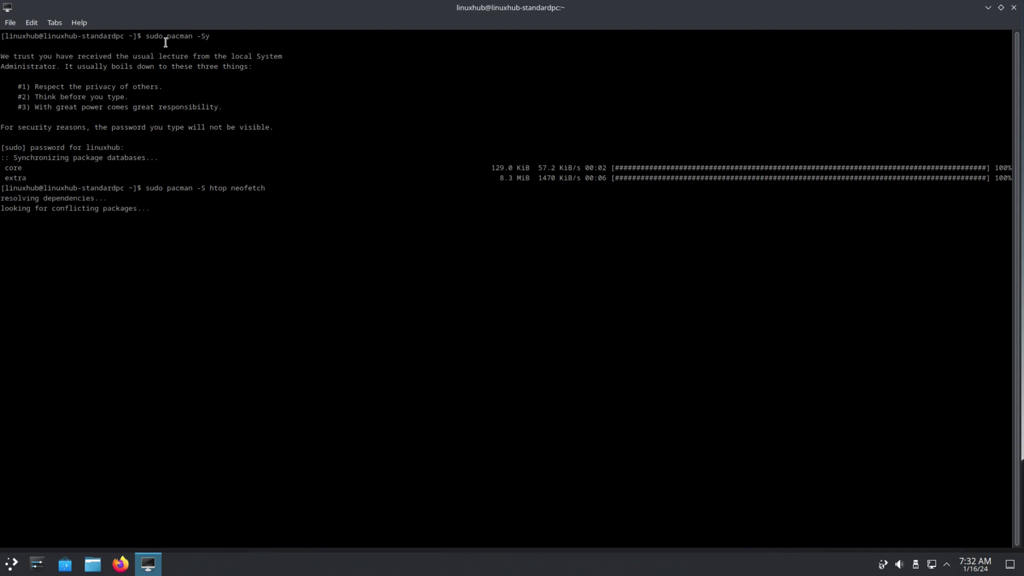
type("y")
key("Return")
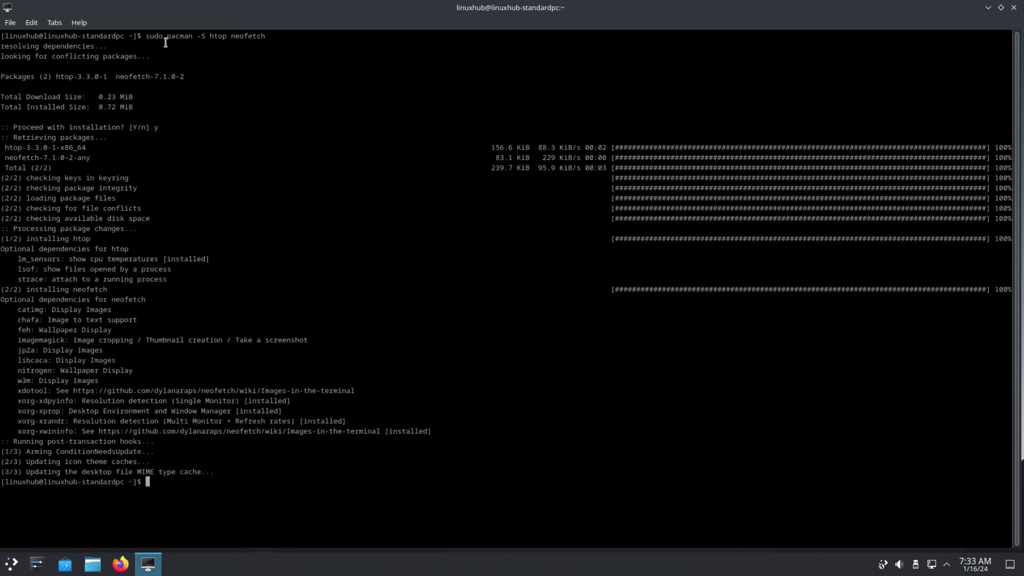
Step: Clear the terminal screen and enlarge the text while htop lists processes
key("Return")
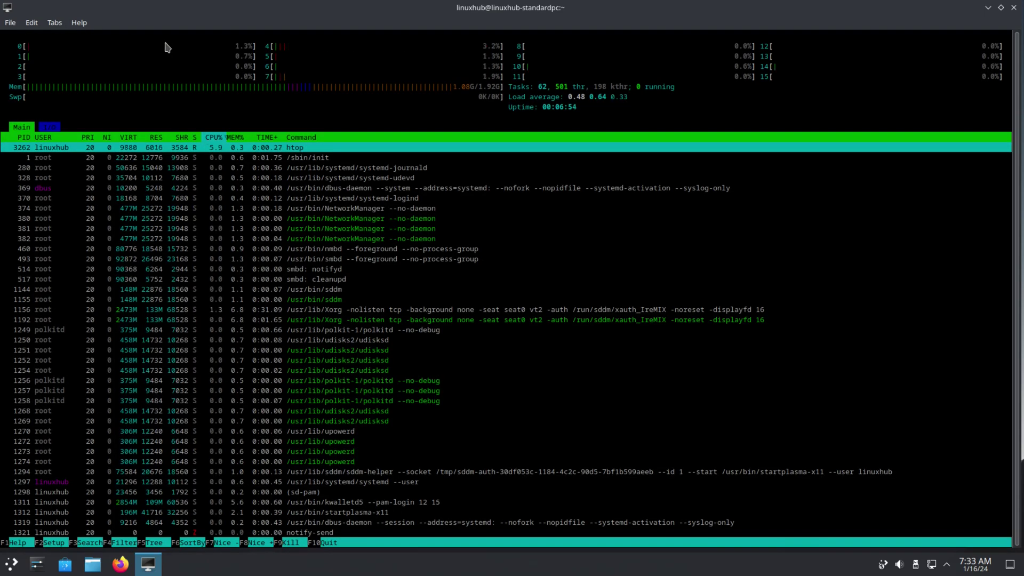
key("ctrl+plus")
key("ctrl+plus")
key("ctrl+plus")
key("ctrl+plus")
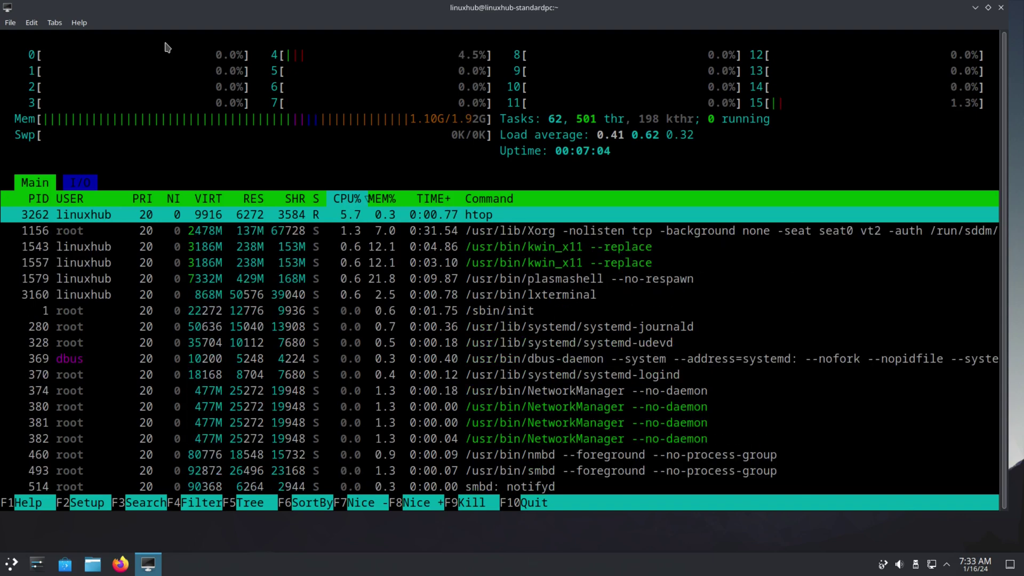
Step: Quit htop and run neofetch to show the system summary
key("q")
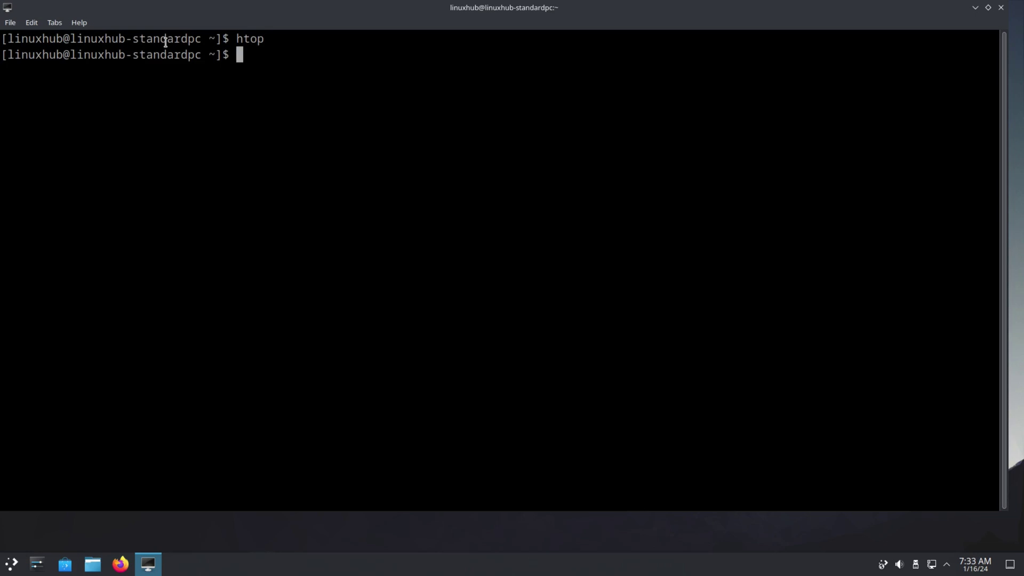
type("neofetch")
key("Return")
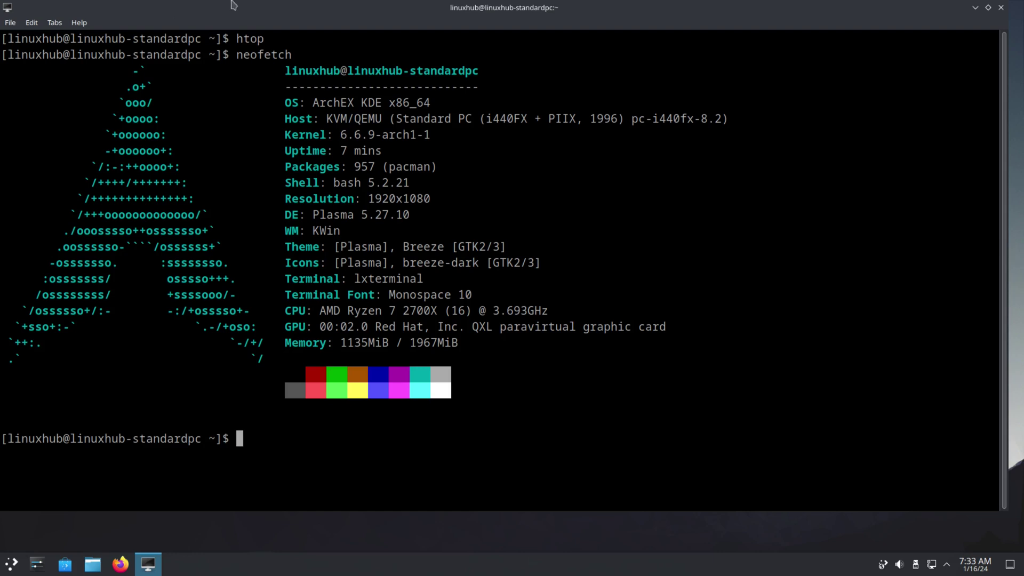
Step: Highlight the OS, Kernel, DE and Terminal lines, then close LXTerminal from the taskbar
triple_click(375, 106)
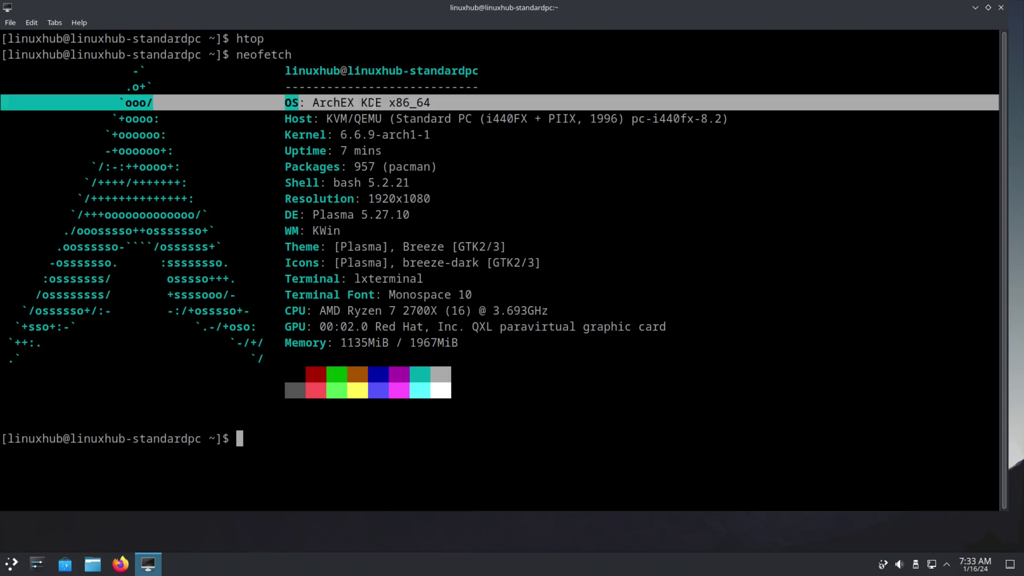
triple_click(365, 133)
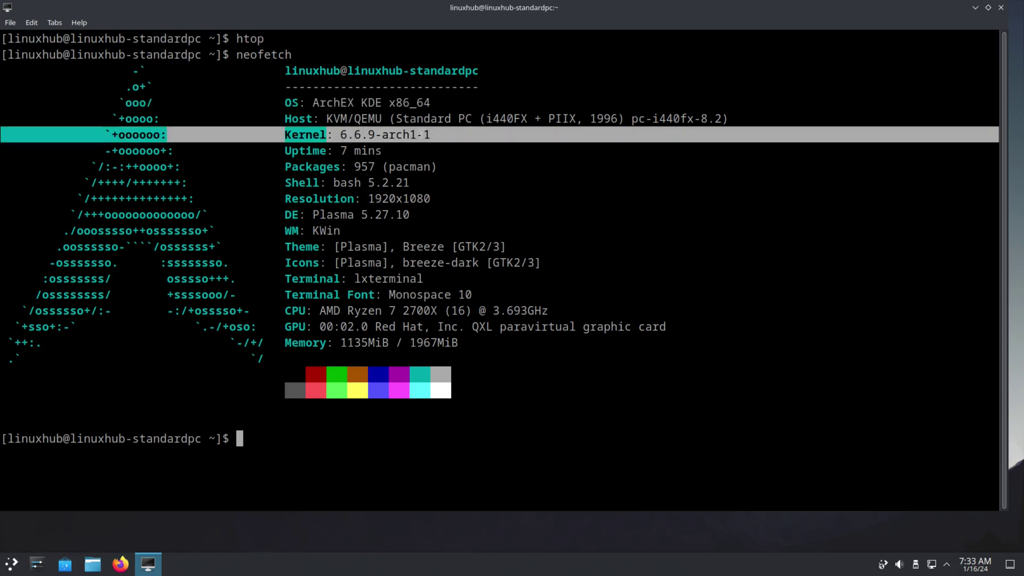
triple_click(368, 215)
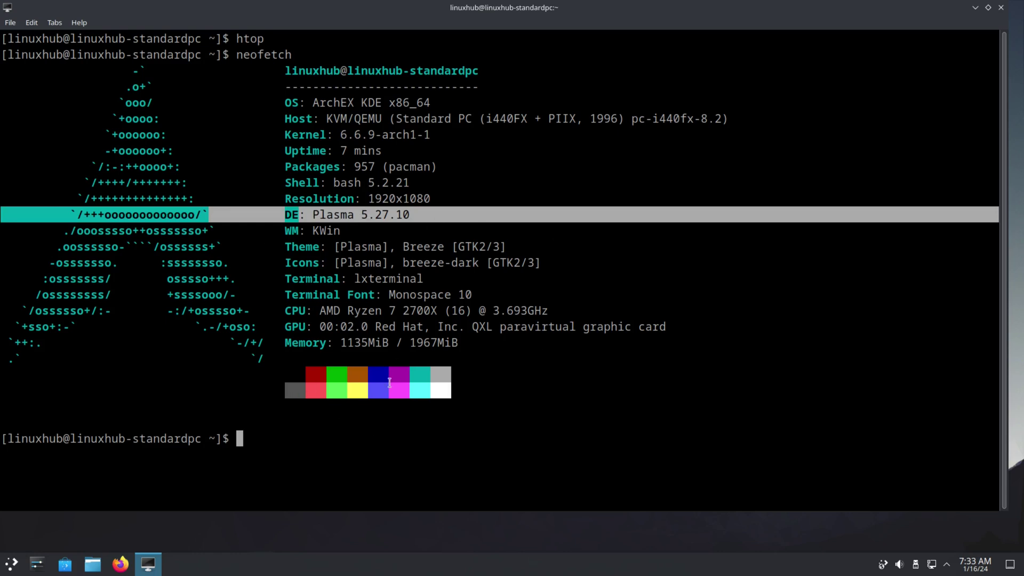
triple_click(393, 279)
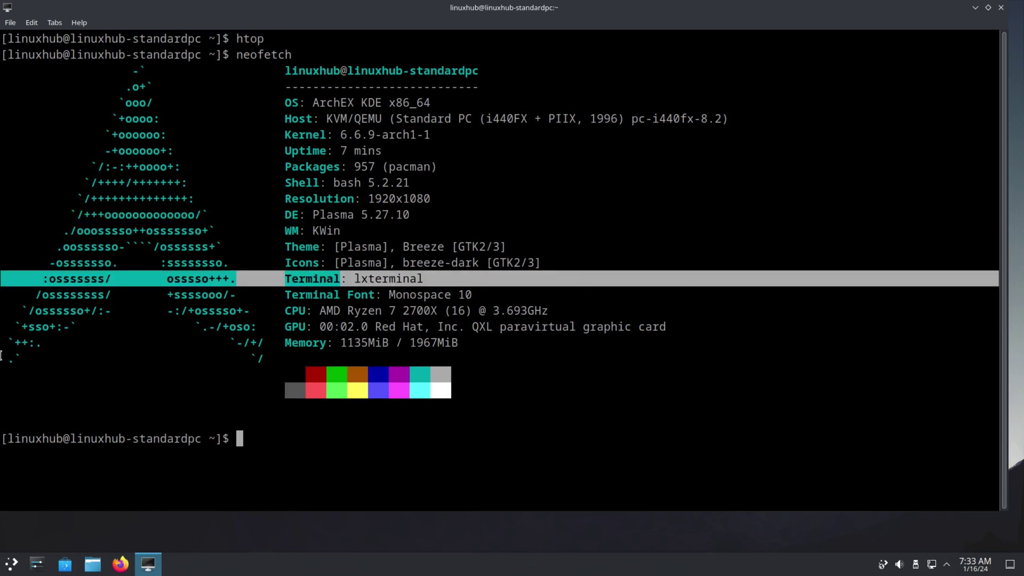
right_click(148, 564)
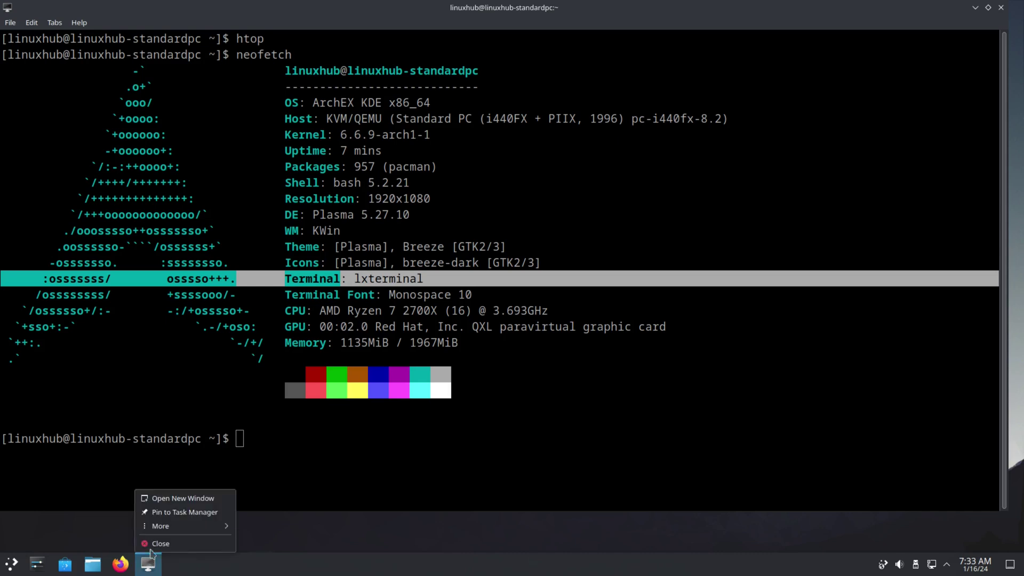
left_click(163, 545)
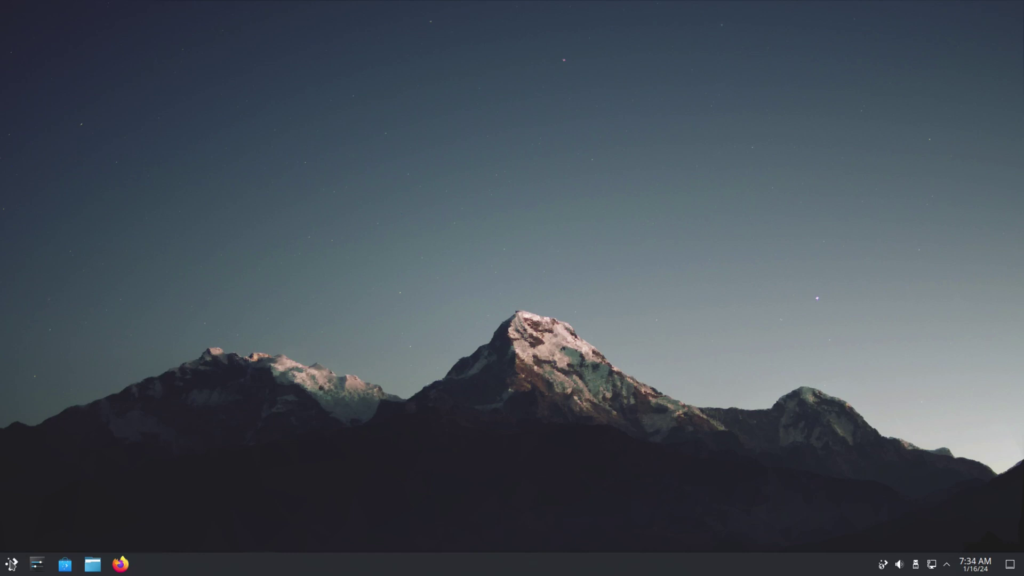
Step: Browse the Kickoff launcher categories and start Info Center from the System category
left_click(11, 564)
mouse_move(57, 355)
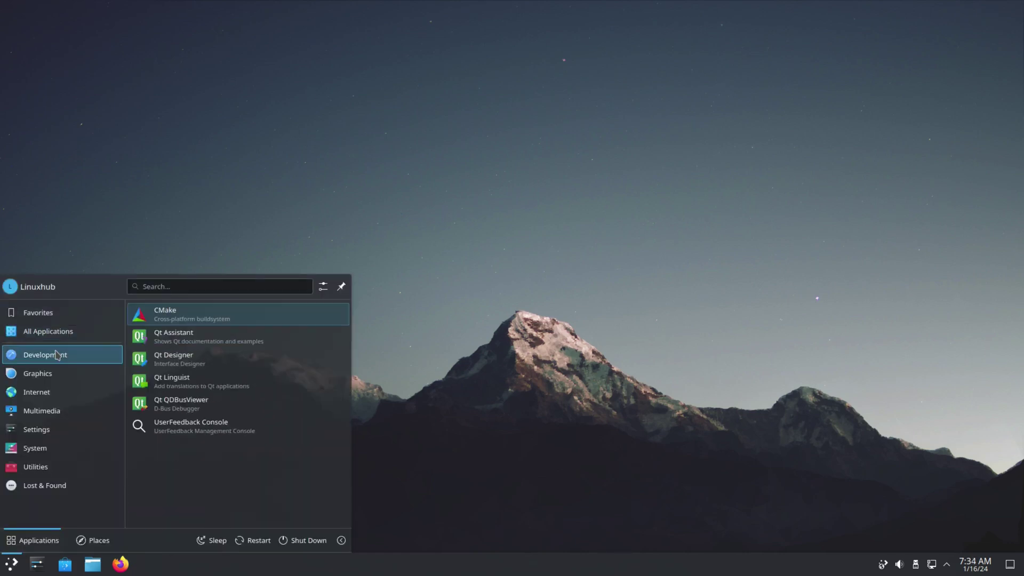
mouse_move(48, 379)
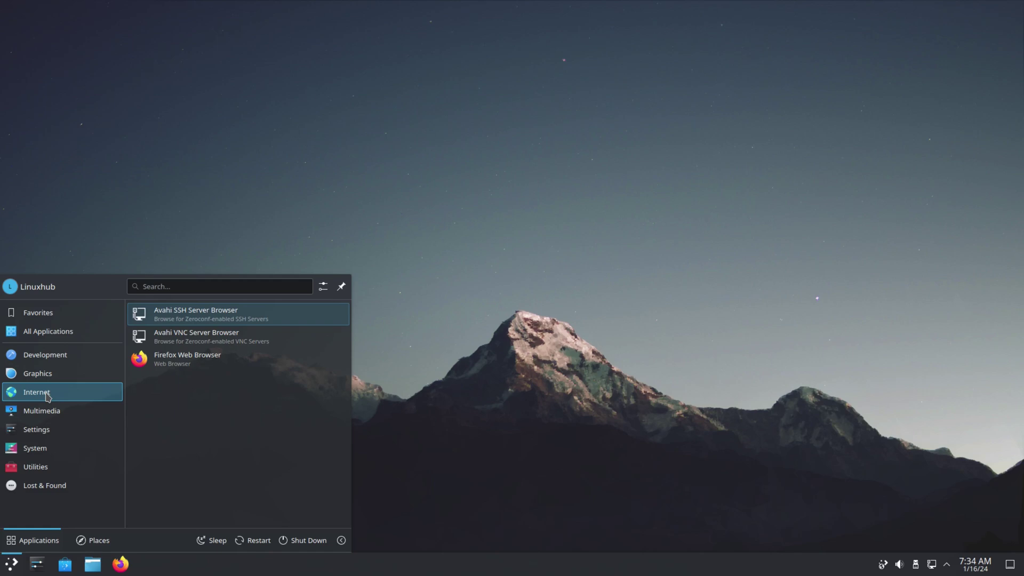
mouse_move(43, 415)
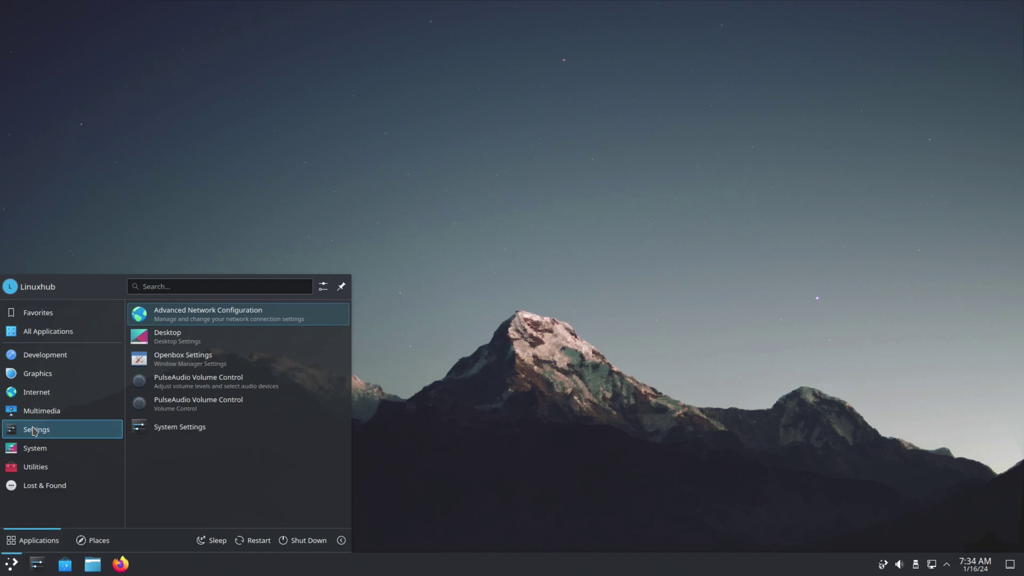
mouse_move(51, 457)
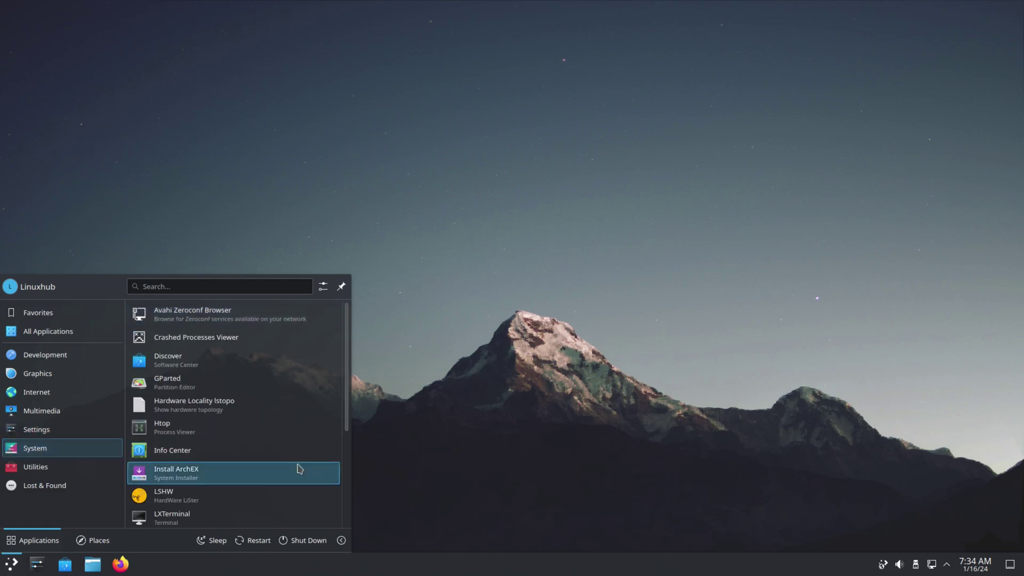
left_click(212, 451)
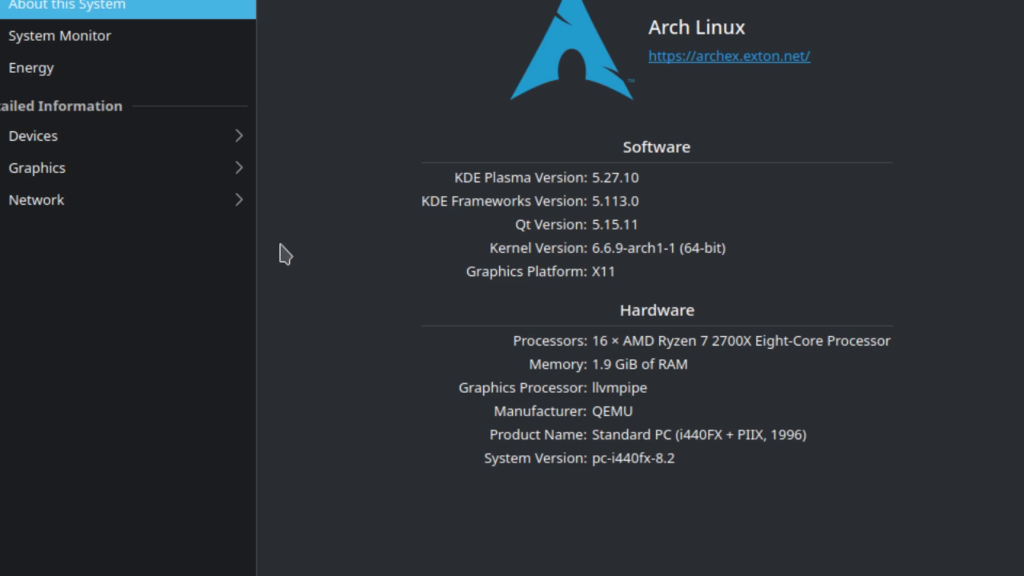
Step: Relaunch System Monitor and close it, view the Energy page, then quit Info Center
left_click(32, 46)
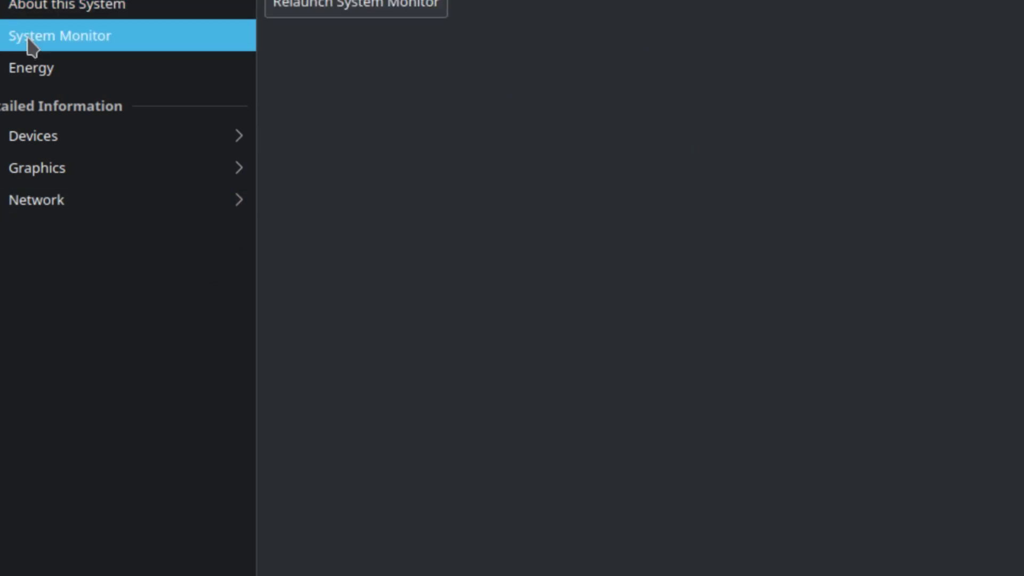
left_click(373, 9)
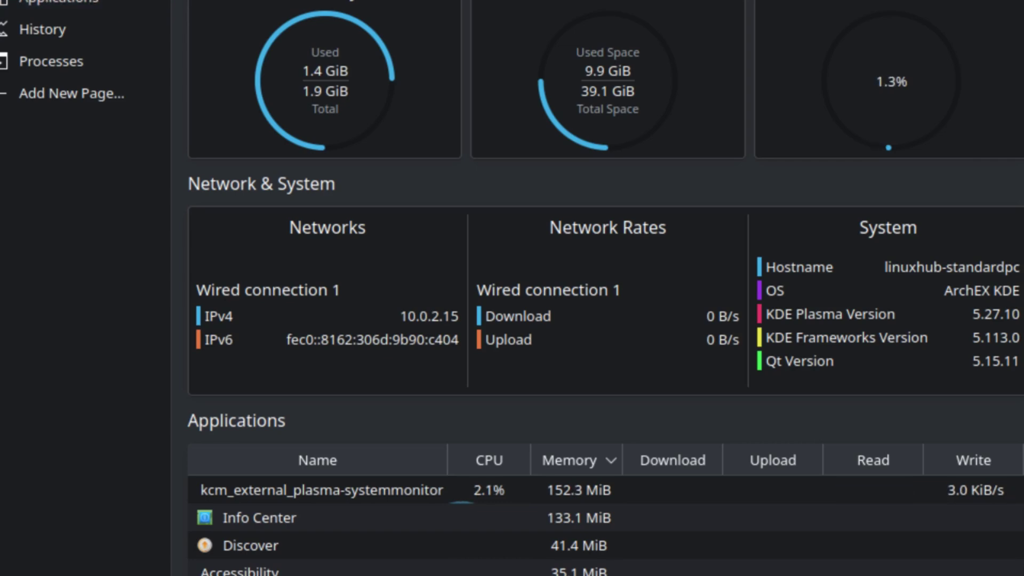
key("ctrl+q")
left_click(3, 63)
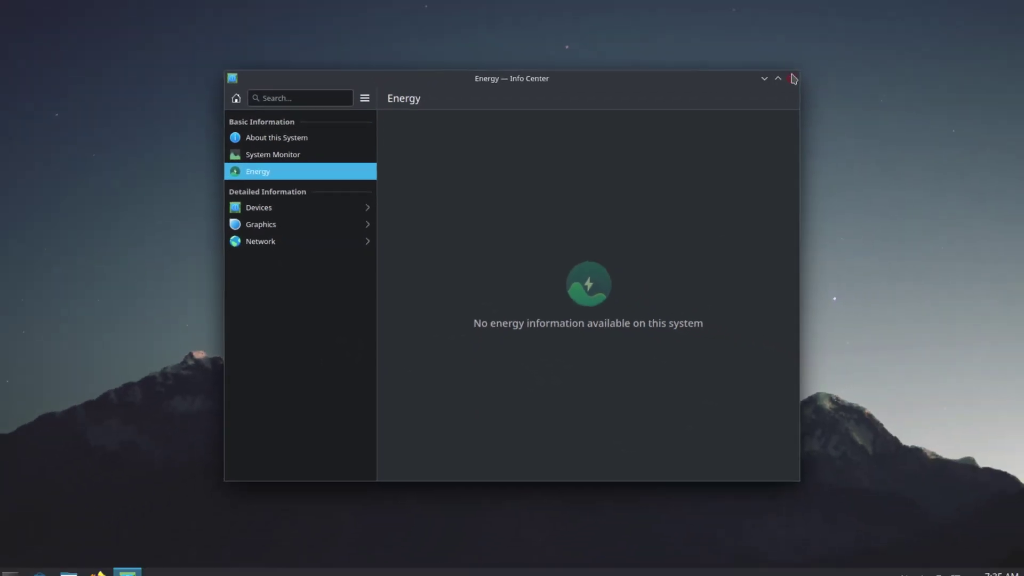
key("ctrl+q")
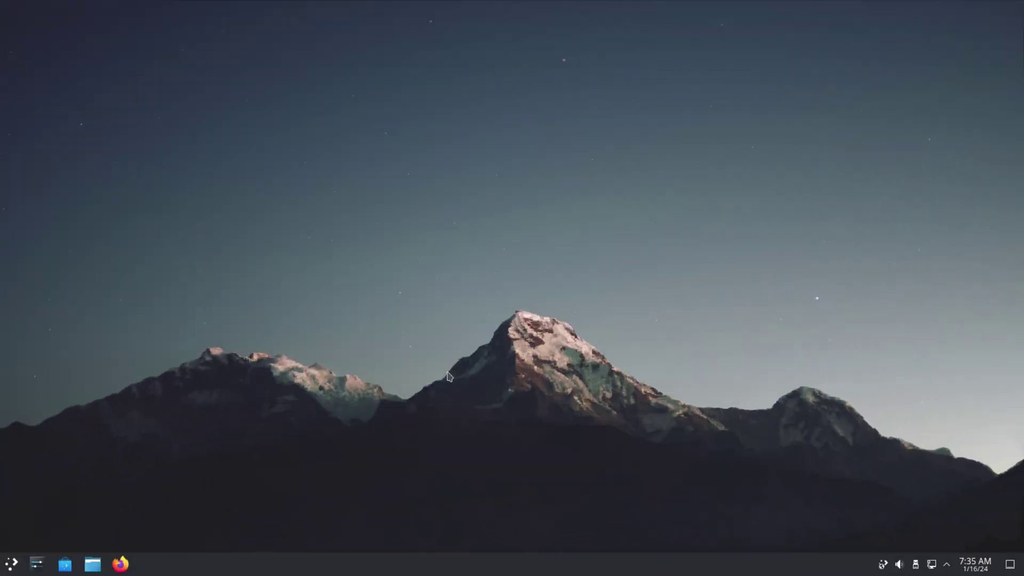